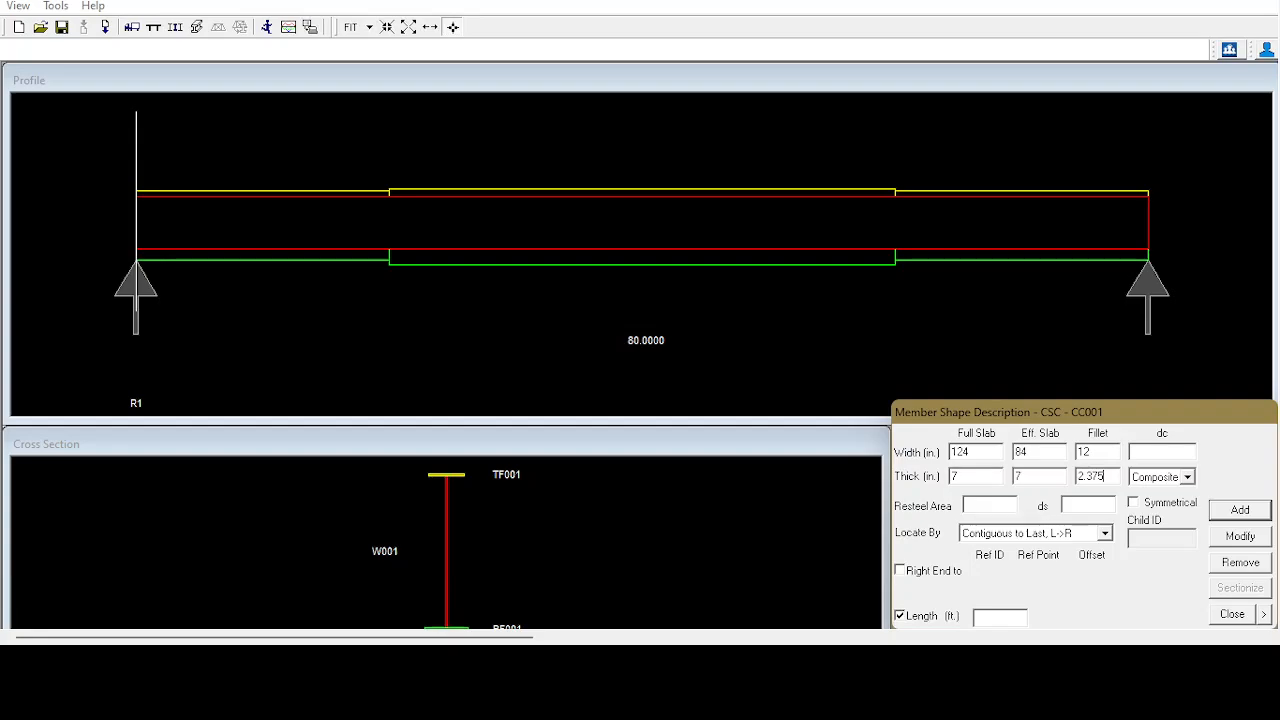
Look up the dc calculation in the calculation worksheet and set the first composite slab segment's dc to 5.875 in.
{"action": "left_click", "coordinate": [1143, 452]}
{"action": "key", "text": "alt+Tab"}
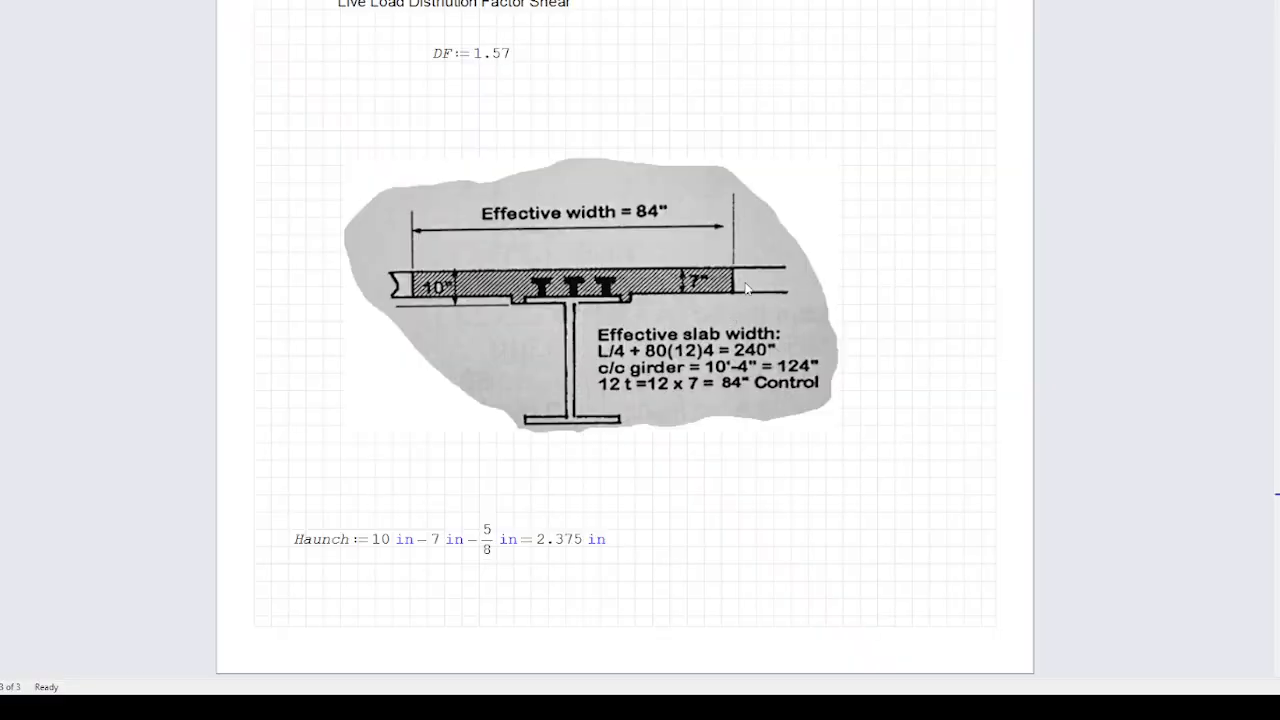
{"action": "scroll", "coordinate": [785, 310], "scroll_direction": "down", "scroll_amount": 3}
{"action": "scroll", "coordinate": [780, 312], "scroll_direction": "down", "scroll_amount": 2}
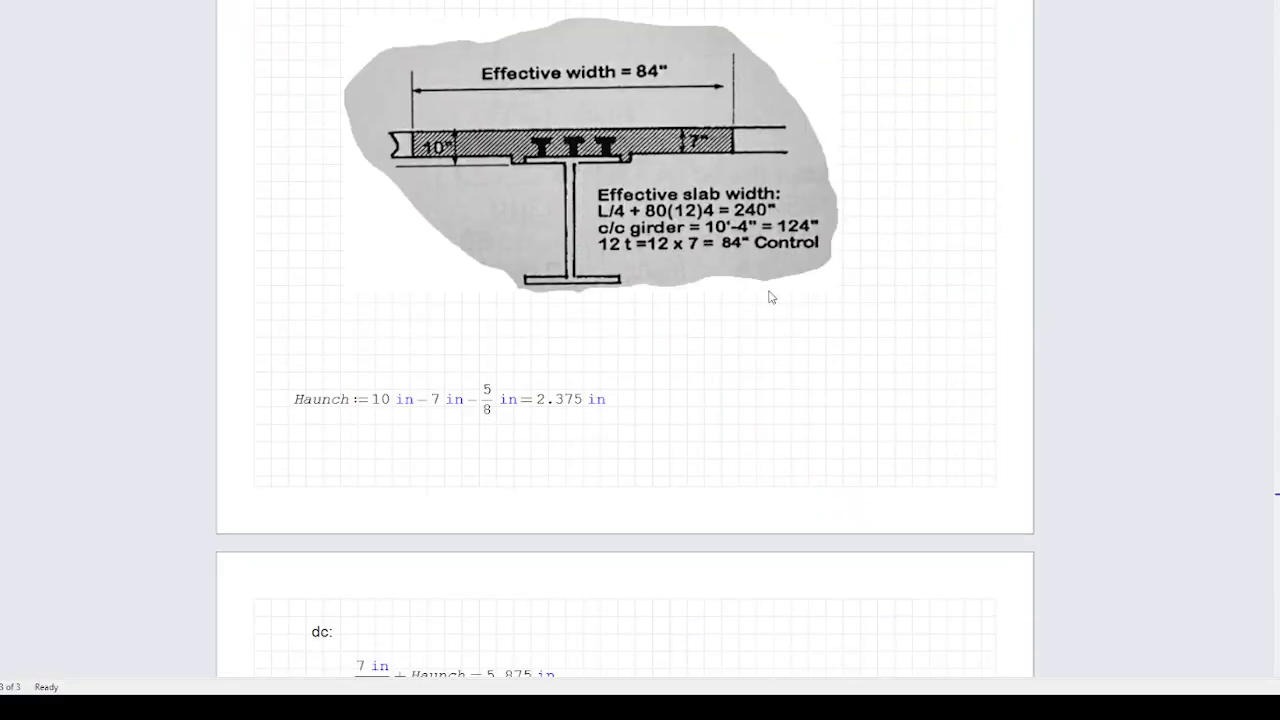
{"action": "scroll", "coordinate": [728, 250], "scroll_direction": "down", "scroll_amount": 15}
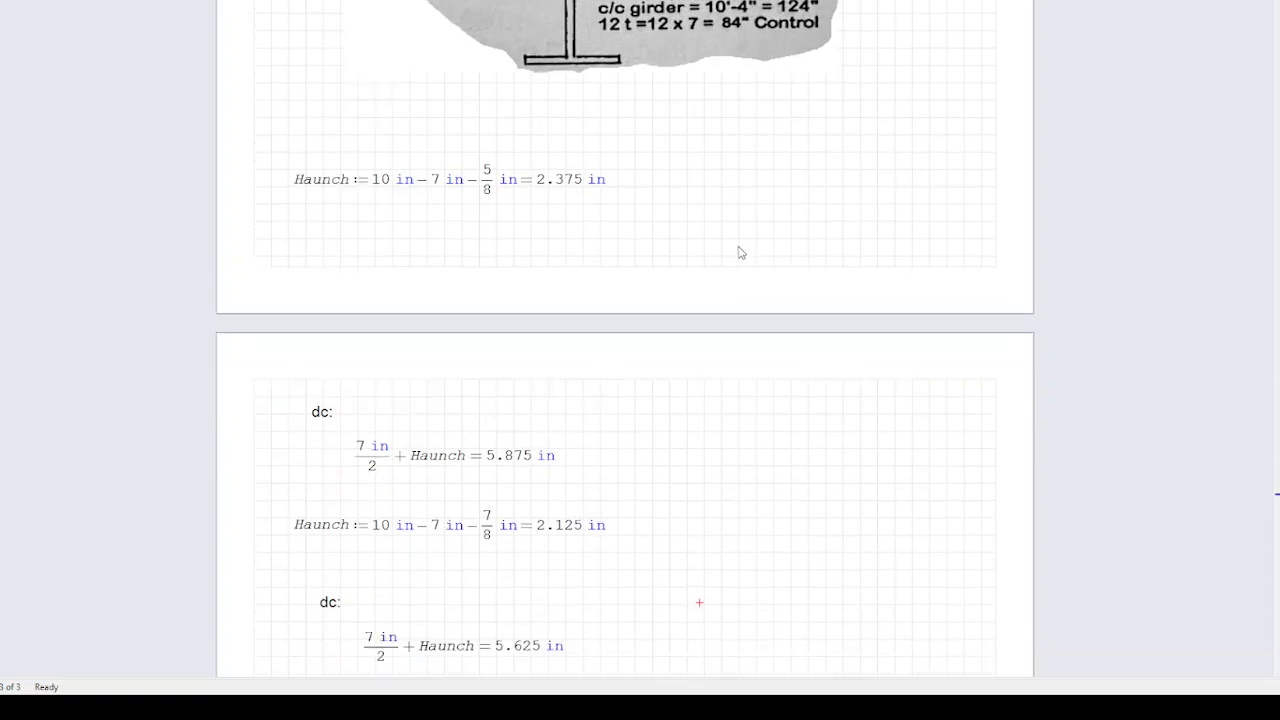
{"action": "scroll", "coordinate": [732, 261], "scroll_direction": "down", "scroll_amount": 7}
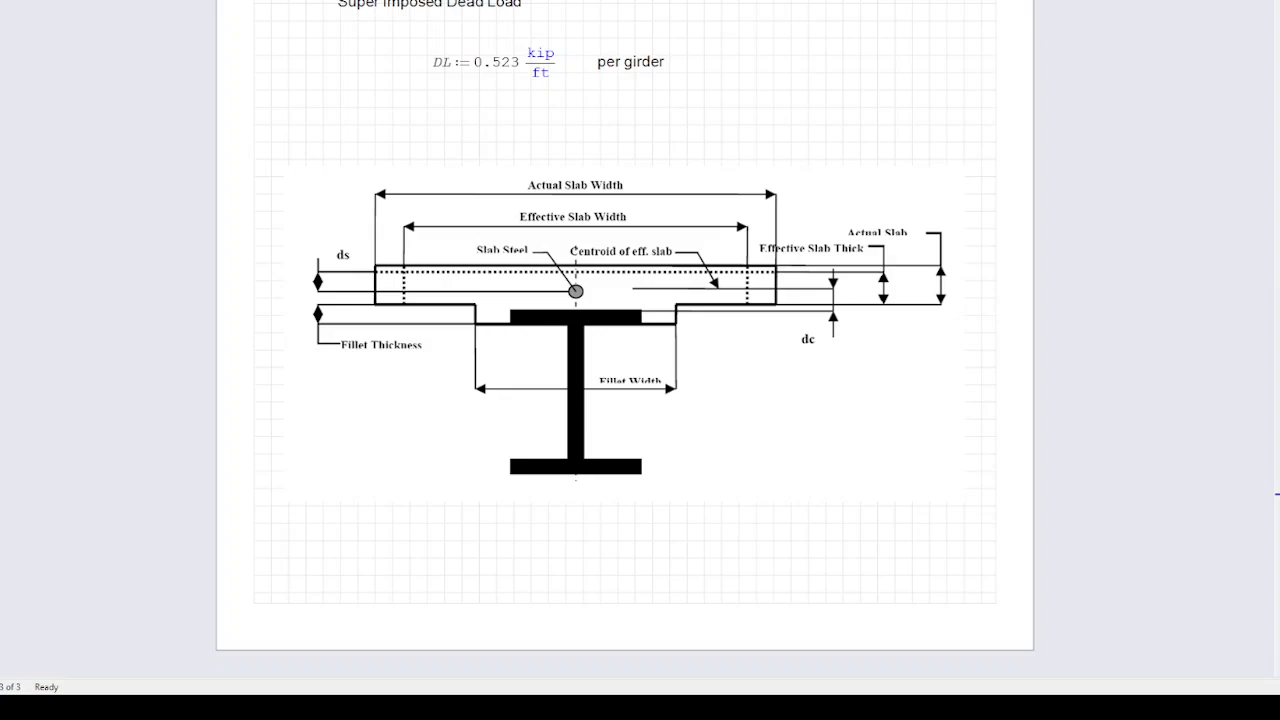
{"action": "scroll", "coordinate": [625, 400], "scroll_direction": "up", "scroll_amount": 12}
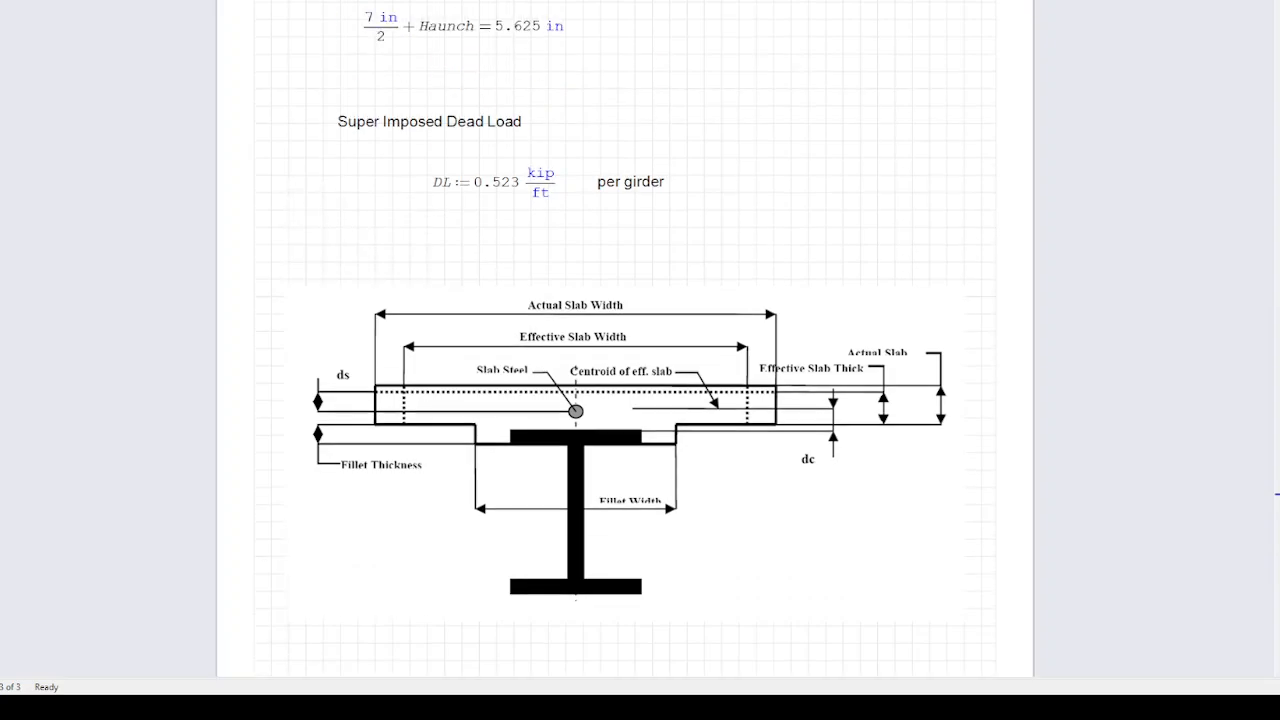
{"action": "scroll", "coordinate": [699, 502], "scroll_direction": "up", "scroll_amount": 2}
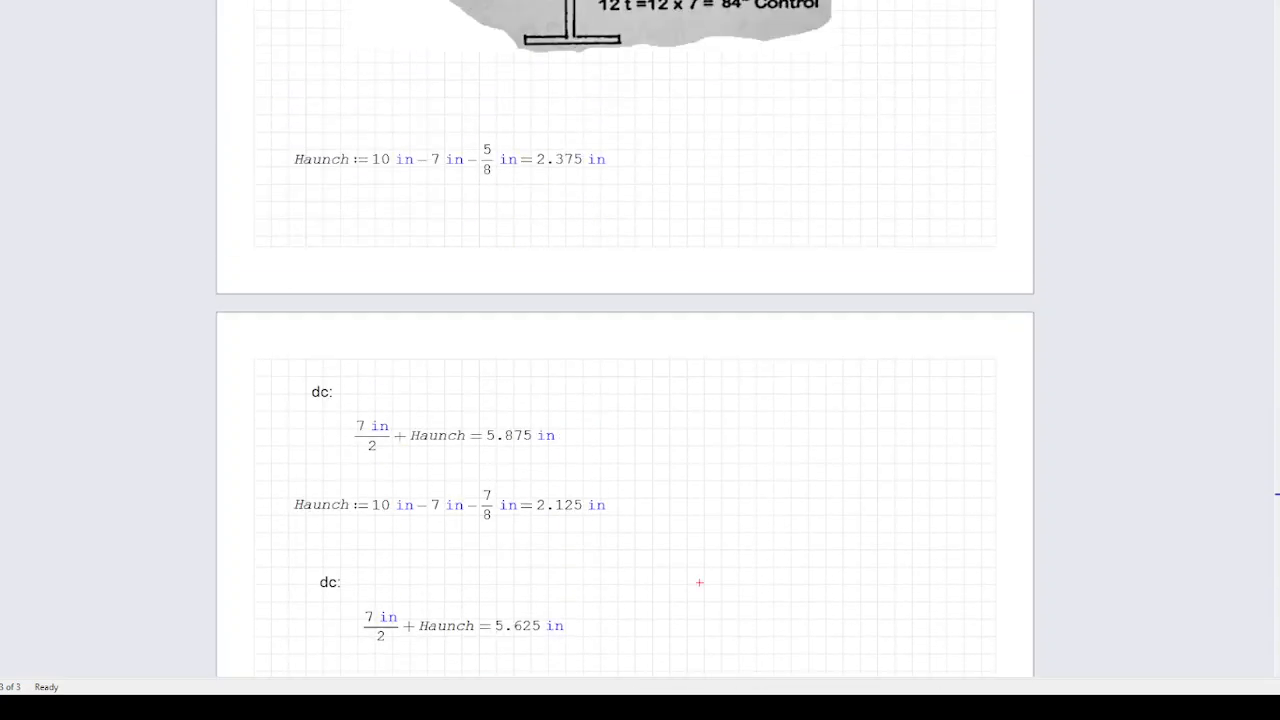
{"action": "scroll", "coordinate": [625, 400], "scroll_direction": "down", "scroll_amount": 1}
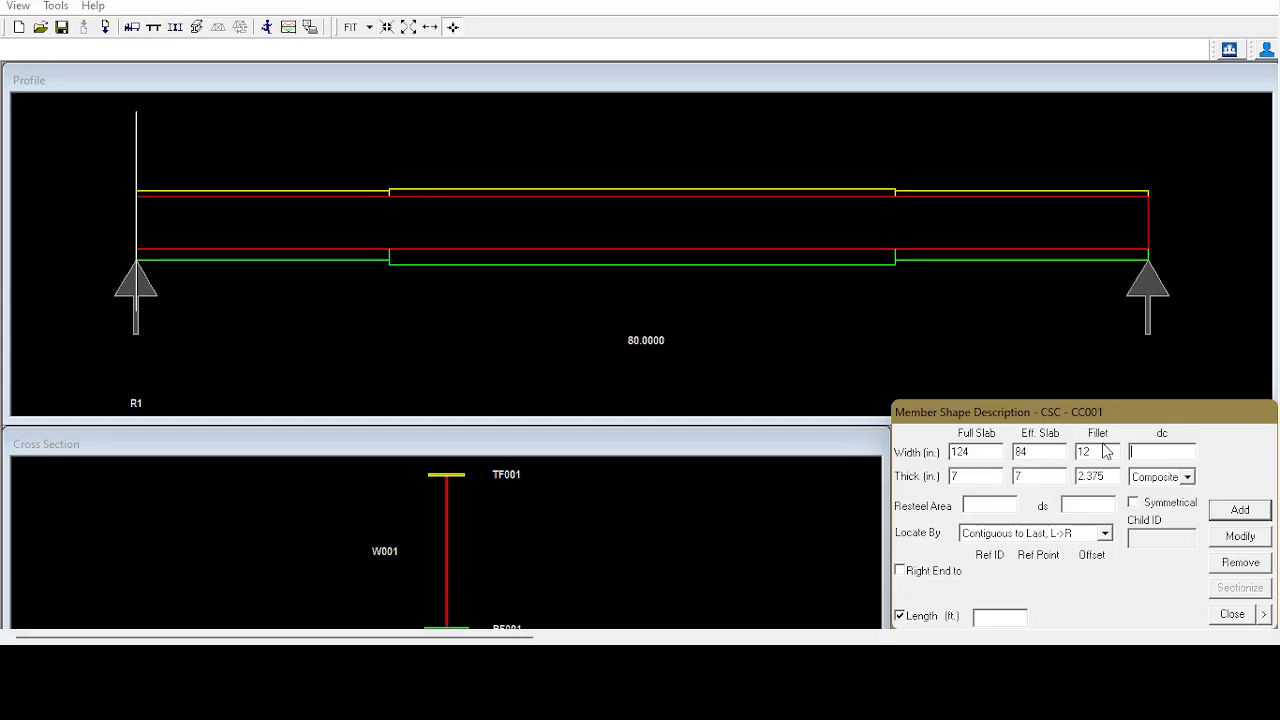
{"action": "type", "text": "5.875"}
Add the first slab segment with an independent left end reference at the center of support R1 and a length of 20 ft.
{"action": "left_click", "coordinate": [1105, 534]}
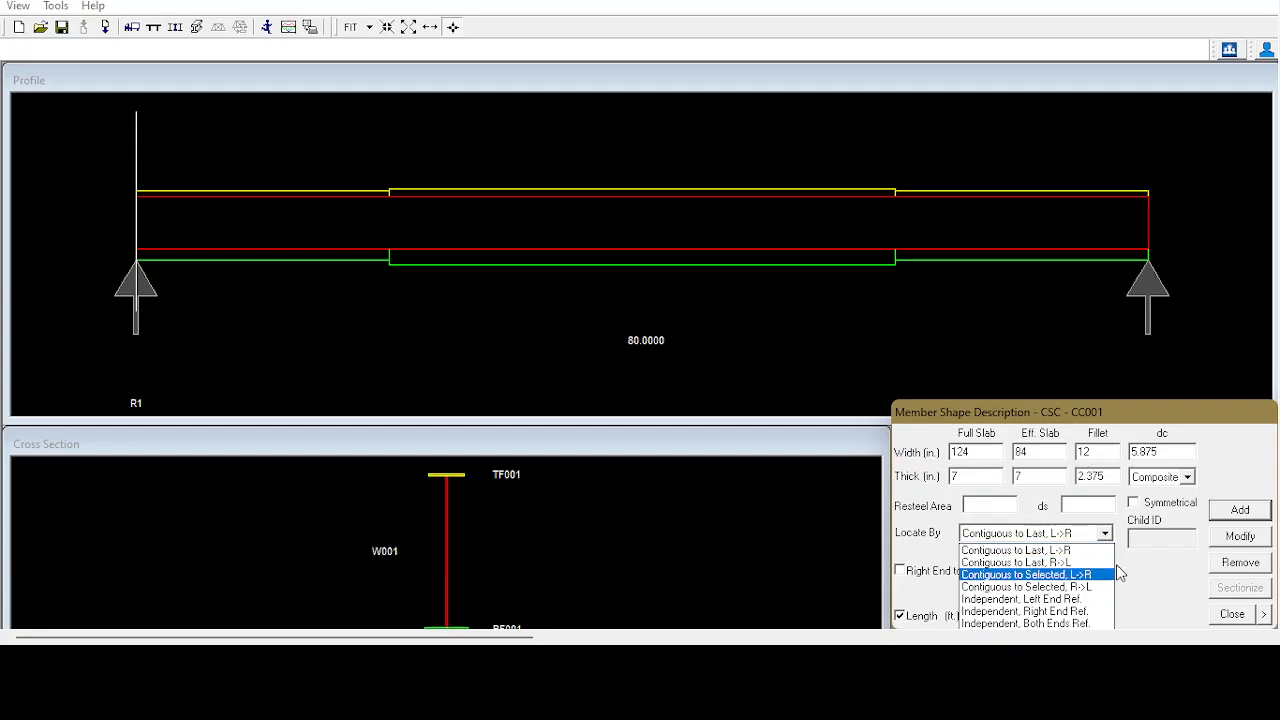
{"action": "left_click", "coordinate": [1086, 587]}
{"action": "left_click", "coordinate": [1106, 534]}
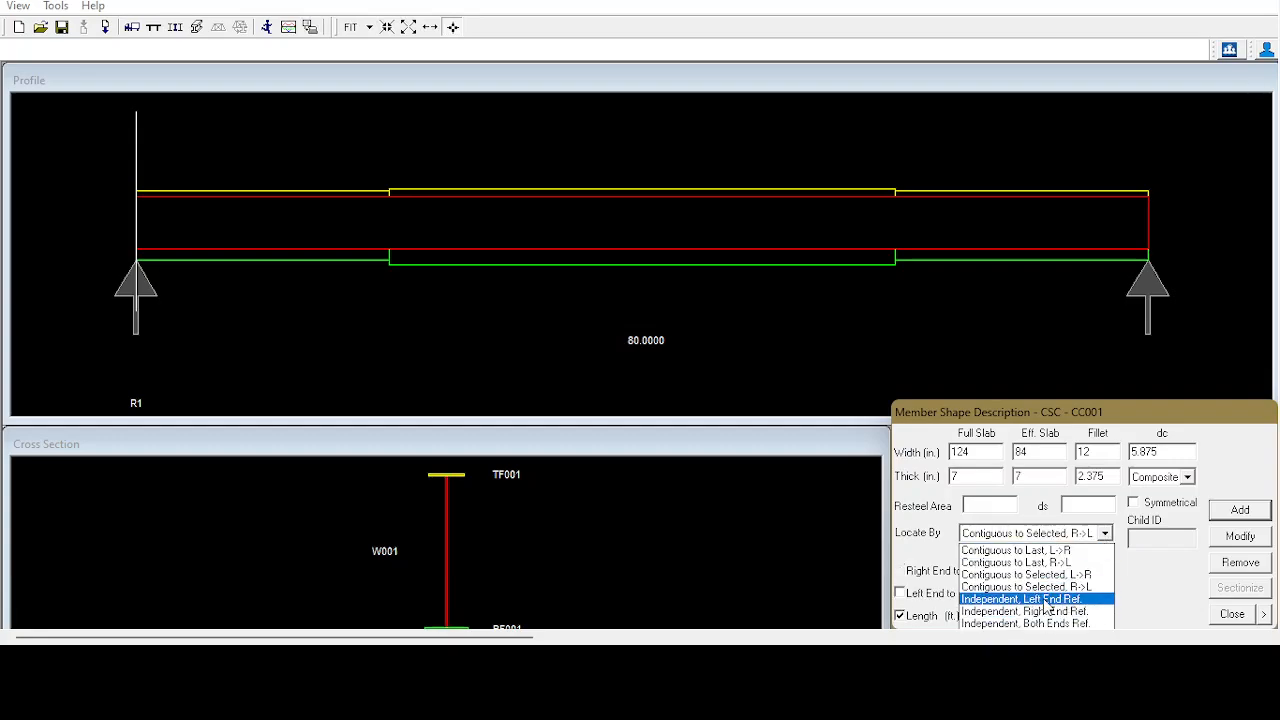
{"action": "left_click", "coordinate": [1040, 599]}
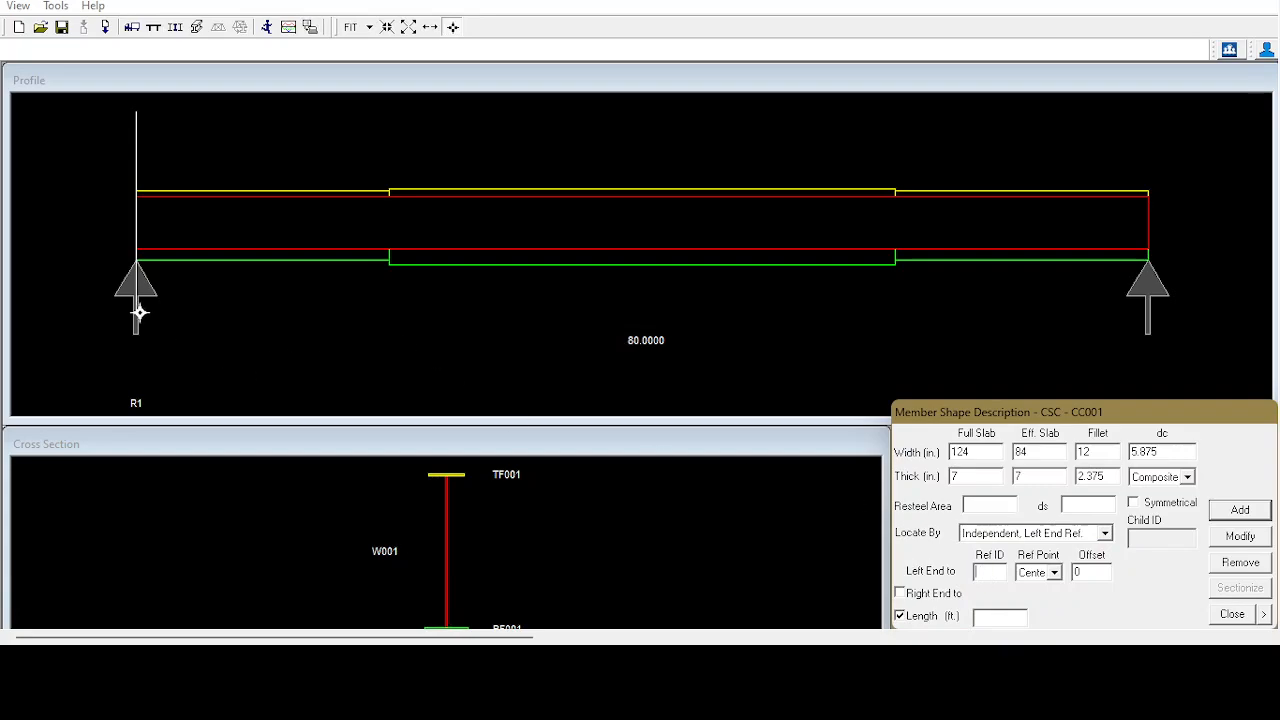
{"action": "left_click", "coordinate": [122, 285]}
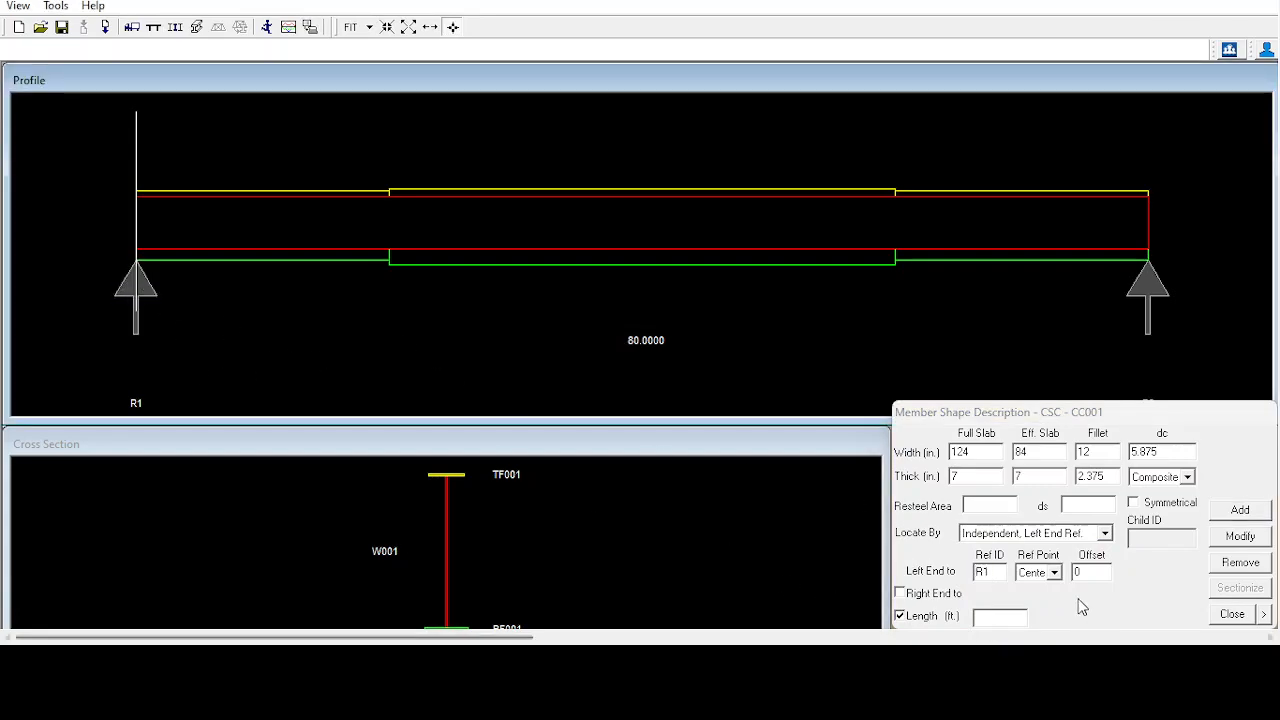
{"action": "left_click", "coordinate": [998, 620]}
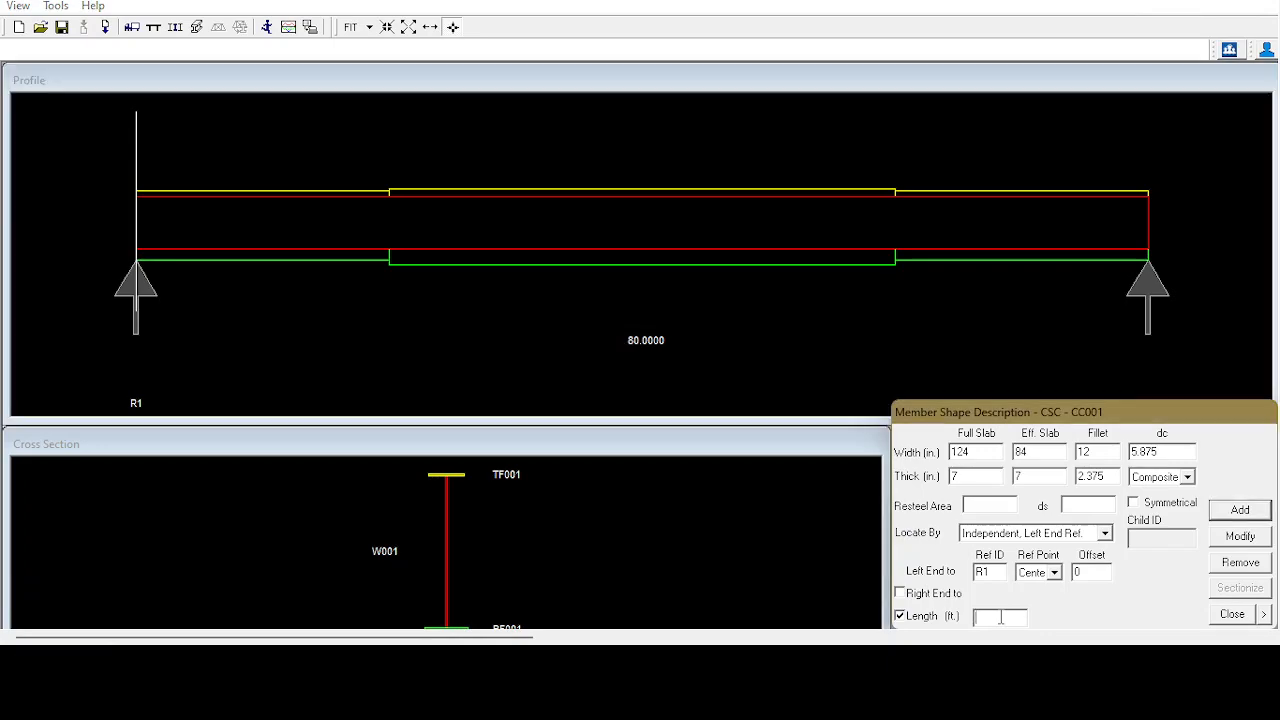
{"action": "type", "text": "20"}
{"action": "left_click", "coordinate": [1239, 512]}
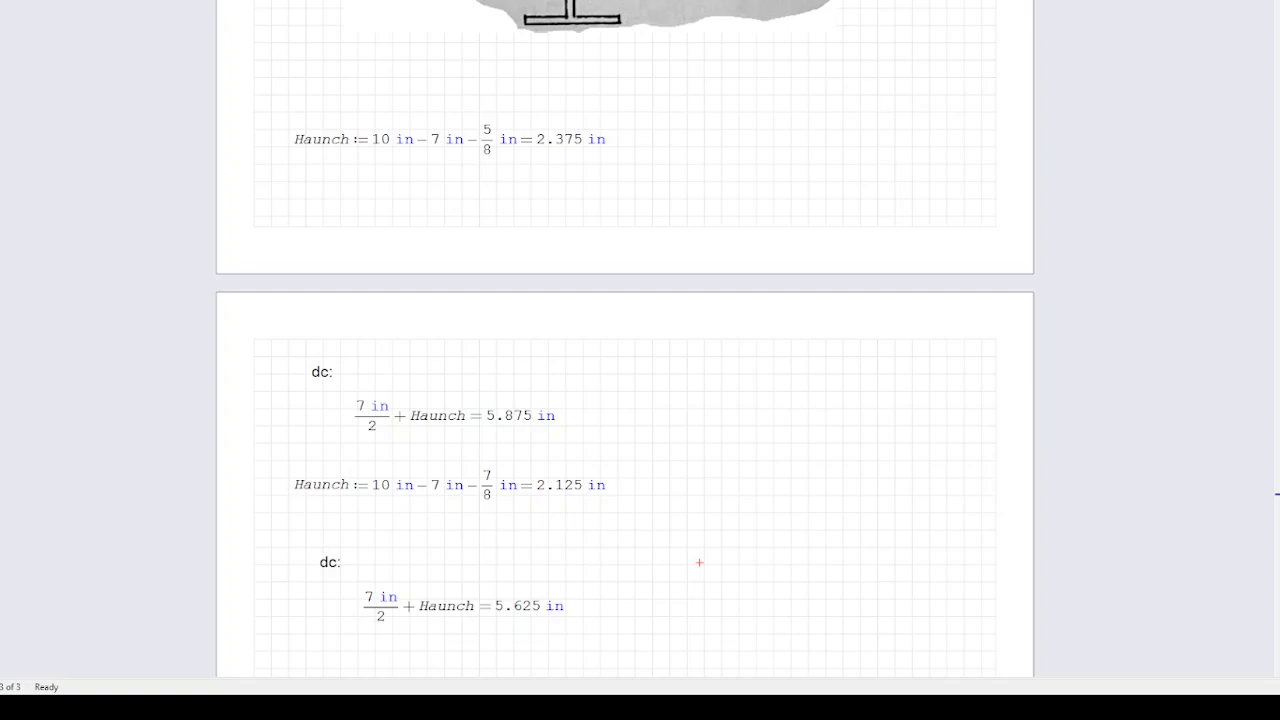
Consult the worksheet's second haunch calculation, and set the second slab segment's fillet thickness to 2.125 in and dc to 5.625 in.
{"action": "scroll", "coordinate": [625, 343], "scroll_direction": "down", "scroll_amount": 2}
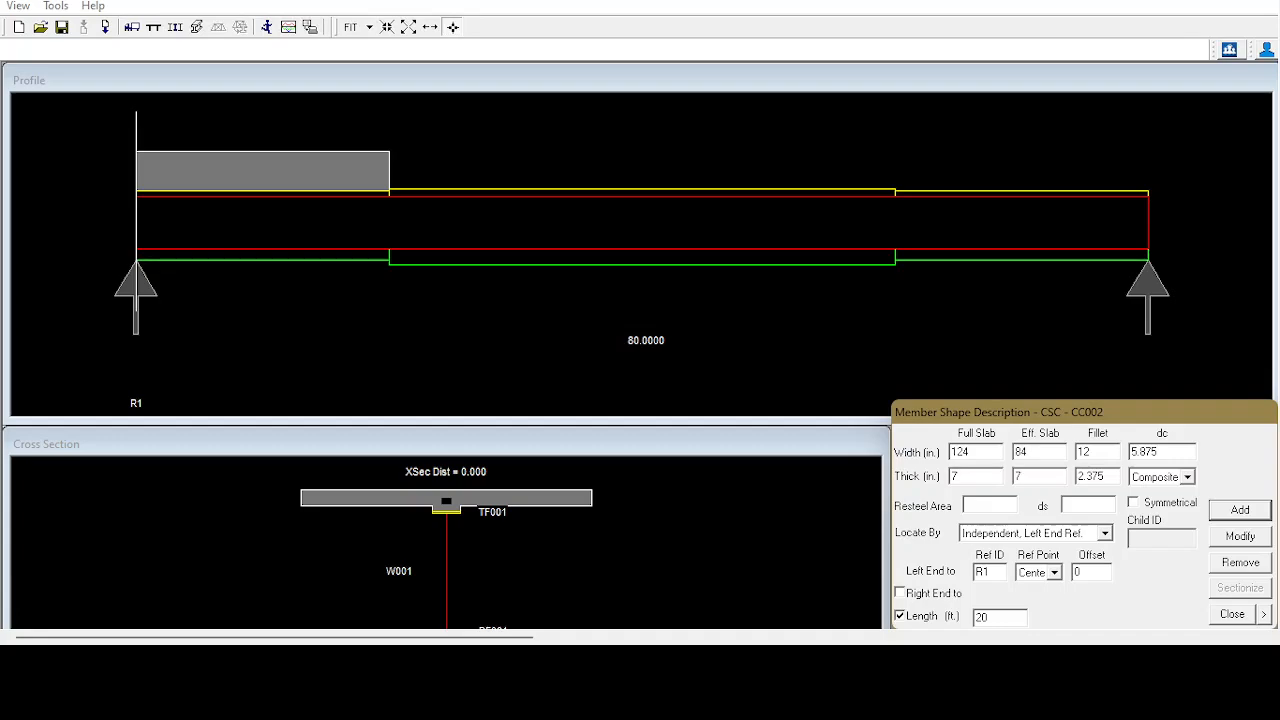
{"action": "left_click", "coordinate": [1105, 533]}
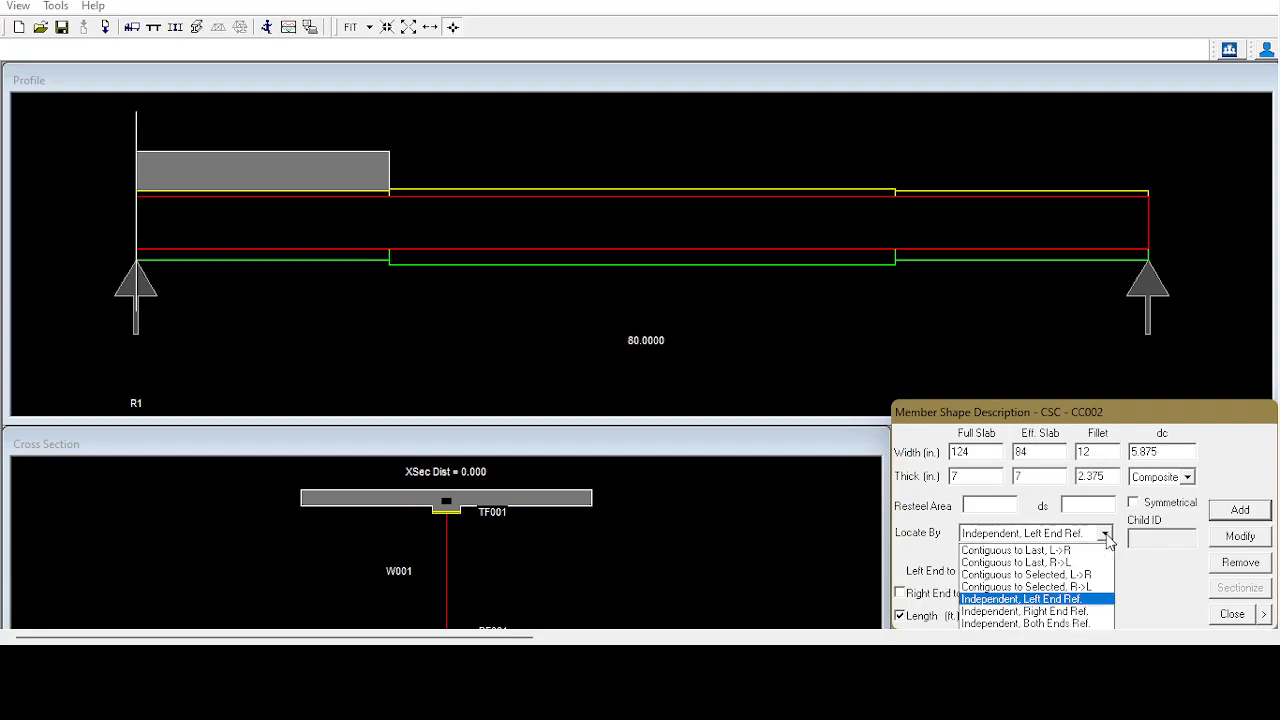
{"action": "left_click", "coordinate": [1085, 600]}
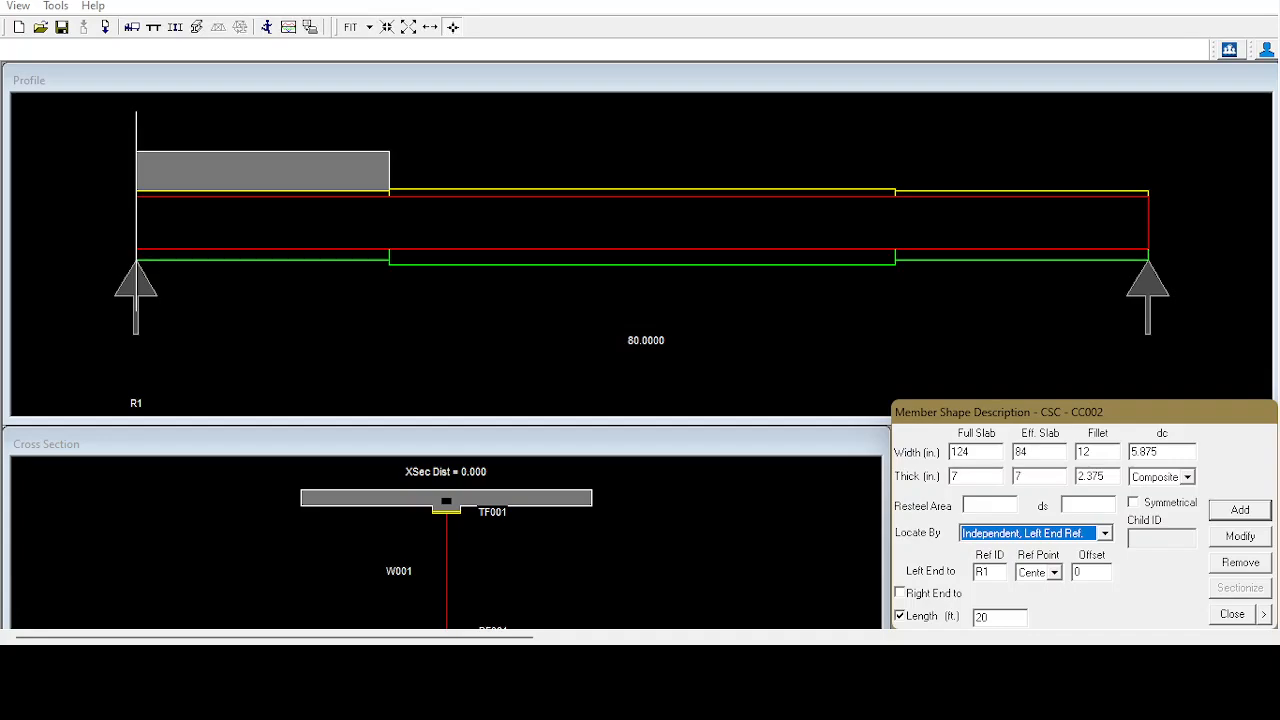
{"action": "left_click", "coordinate": [1112, 477]}
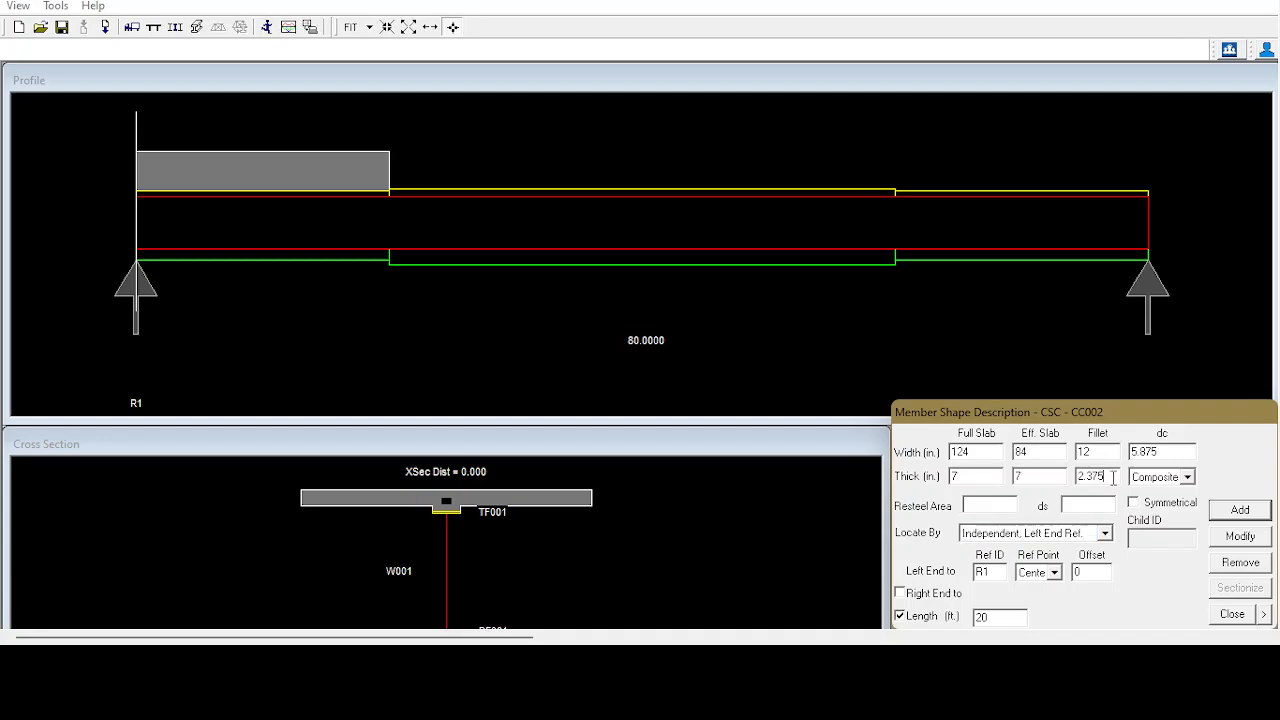
{"action": "key", "text": "BackSpace"}
{"action": "key", "text": "BackSpace"}
{"action": "key", "text": "BackSpace"}
{"action": "key", "text": "BackSpace"}
{"action": "type", "text": ".125"}
{"action": "left_click", "coordinate": [1174, 453]}
{"action": "key", "text": "BackSpace"}
{"action": "key", "text": "BackSpace"}
{"action": "key", "text": "BackSpace"}
{"action": "key", "text": "BackSpace"}
{"action": "type", "text": ".625"}
Add the second slab segment, referencing its left end to the right point of CC001 with a length of 40 ft.
{"action": "left_click", "coordinate": [1105, 533]}
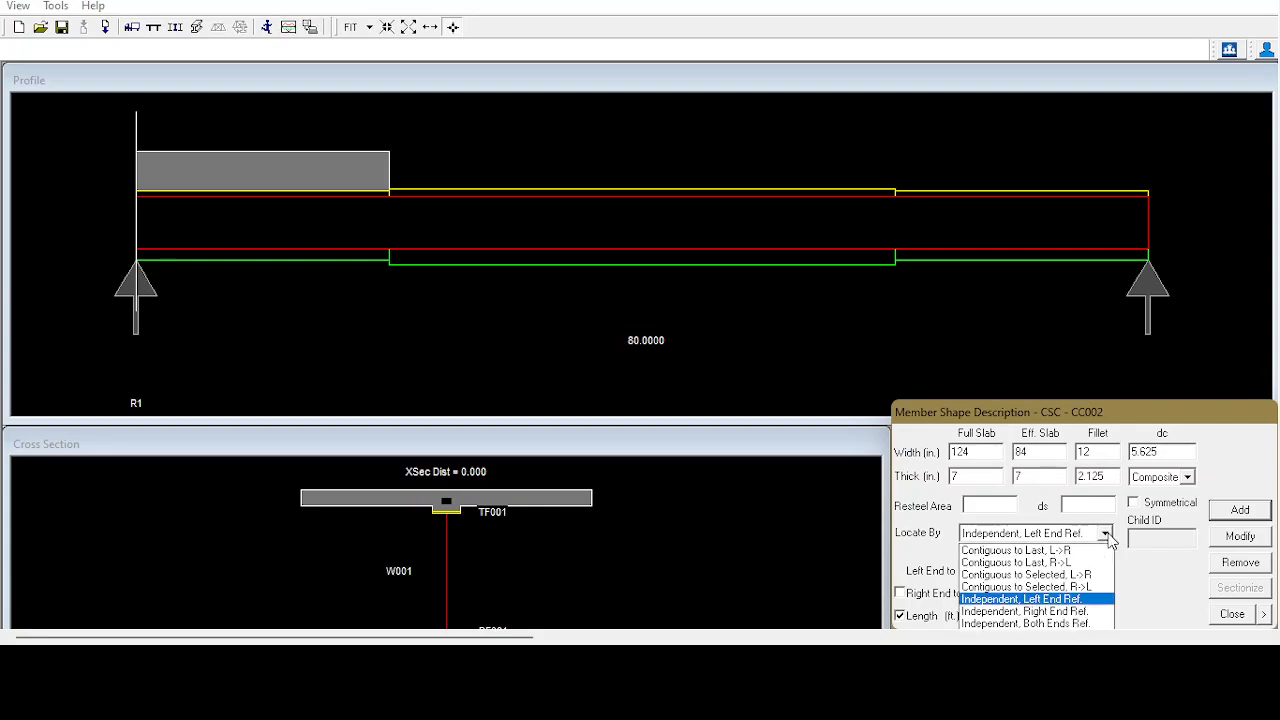
{"action": "left_click", "coordinate": [1076, 599]}
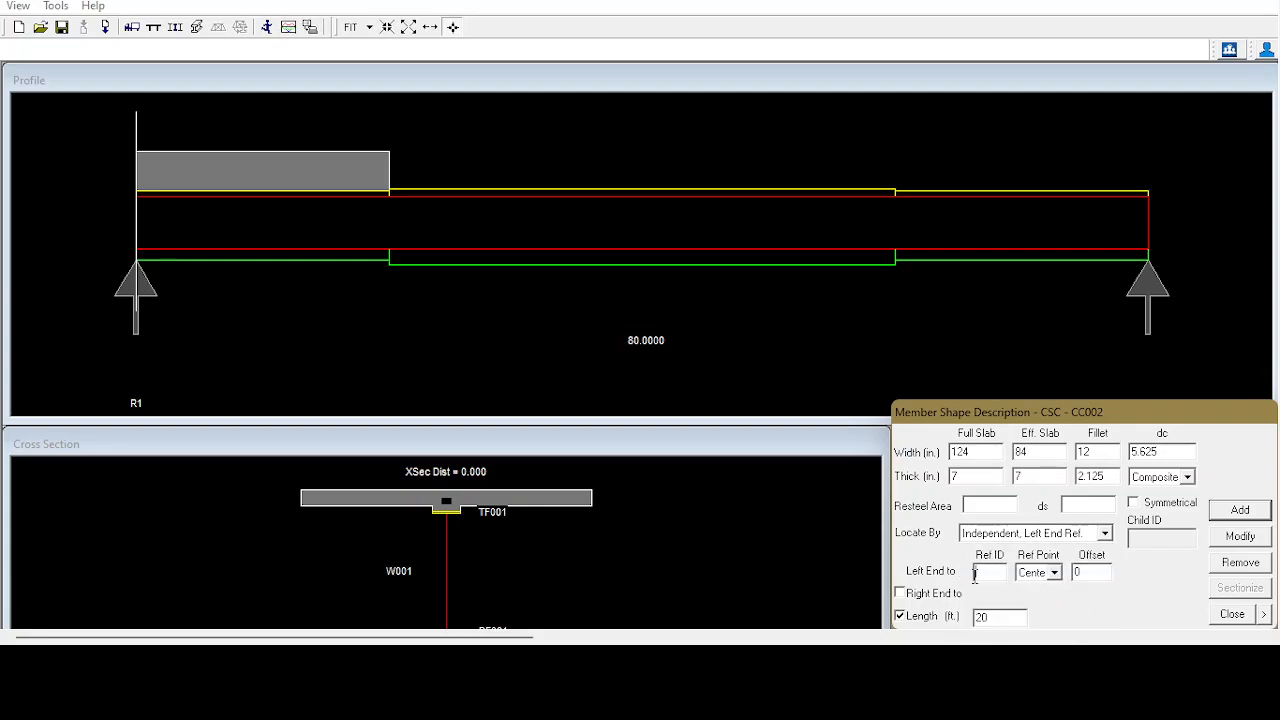
{"action": "left_click", "coordinate": [313, 172]}
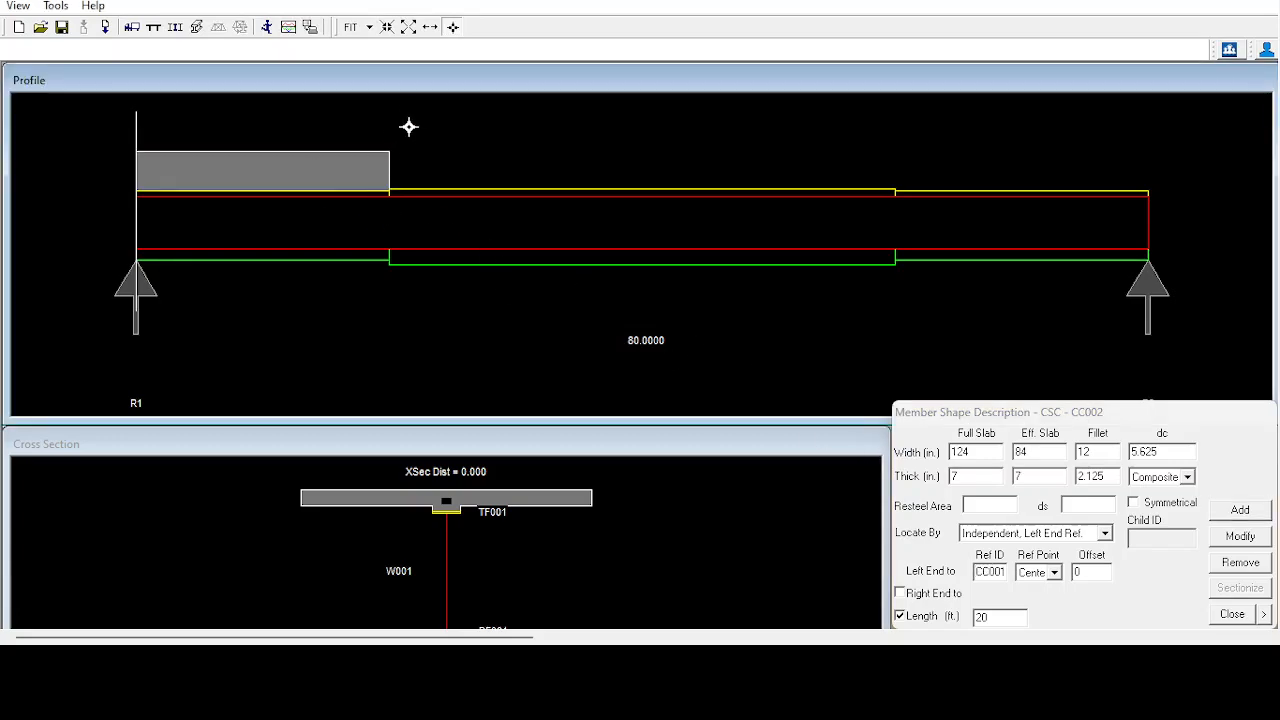
{"action": "left_click", "coordinate": [1055, 577]}
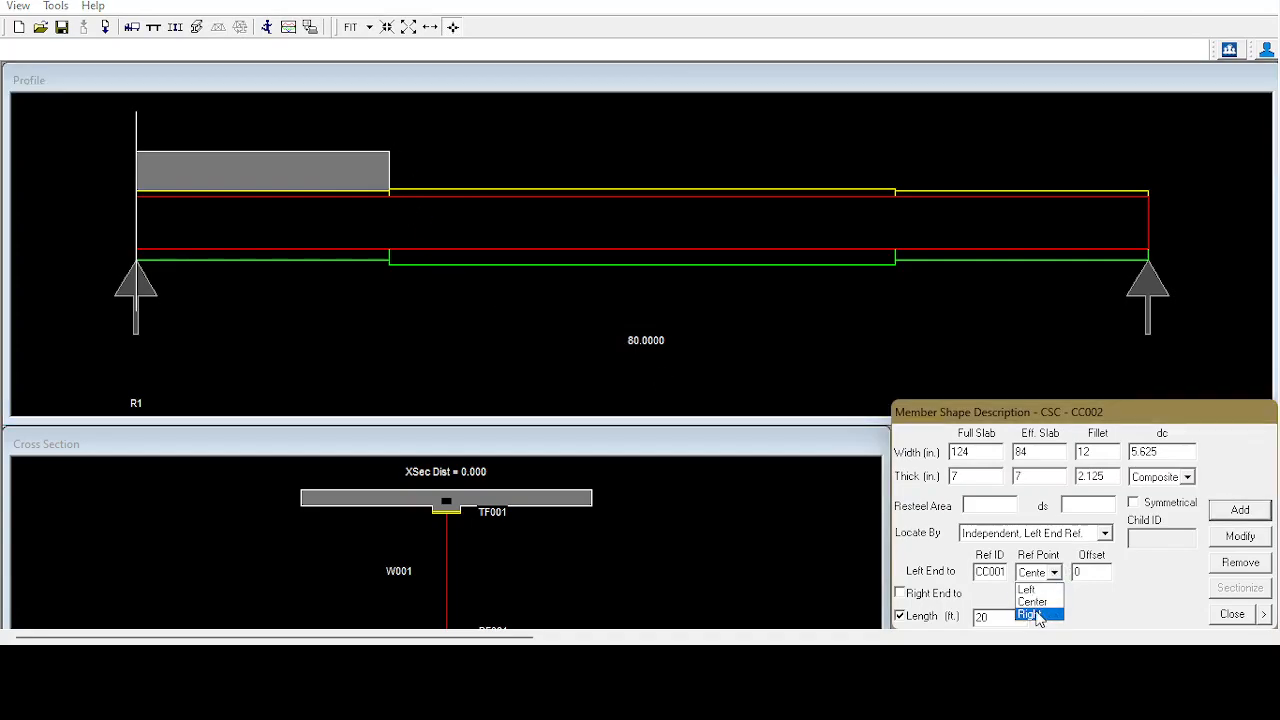
{"action": "left_click", "coordinate": [1037, 615]}
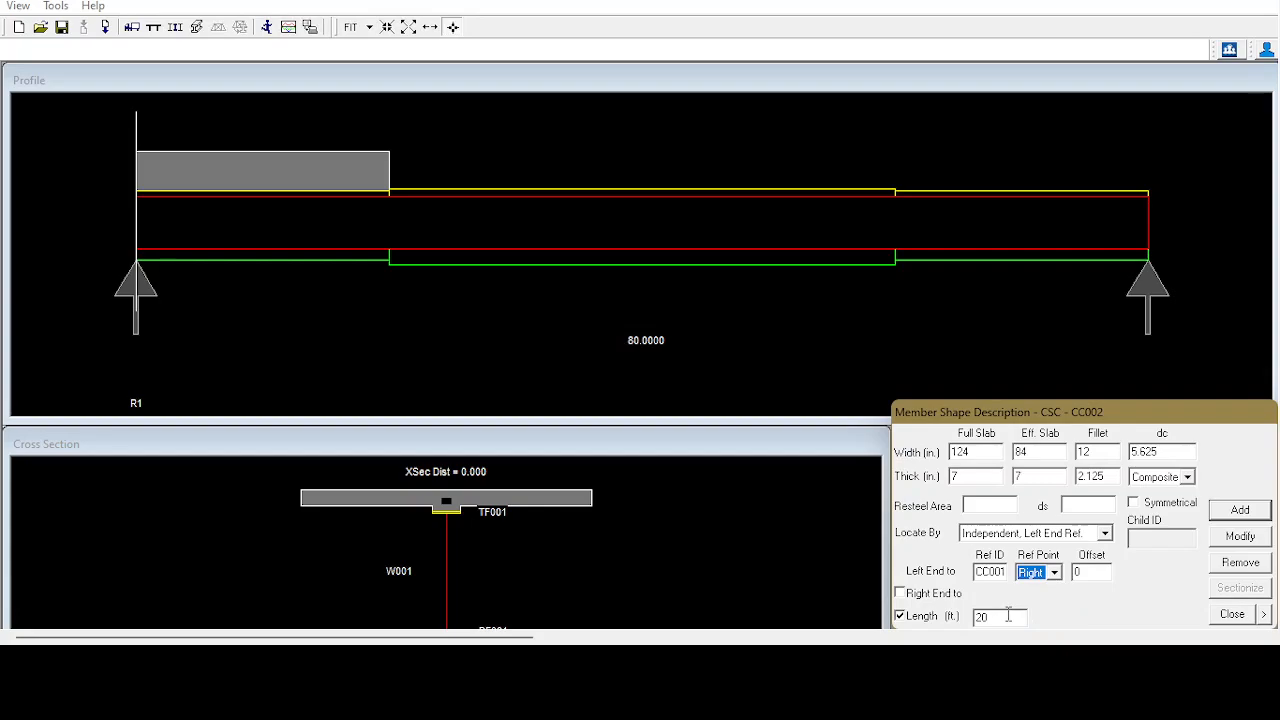
{"action": "left_click_drag", "start_coordinate": [1008, 616], "coordinate": [948, 602]}
{"action": "type", "text": "4"}
{"action": "left_click", "coordinate": [1238, 512]}
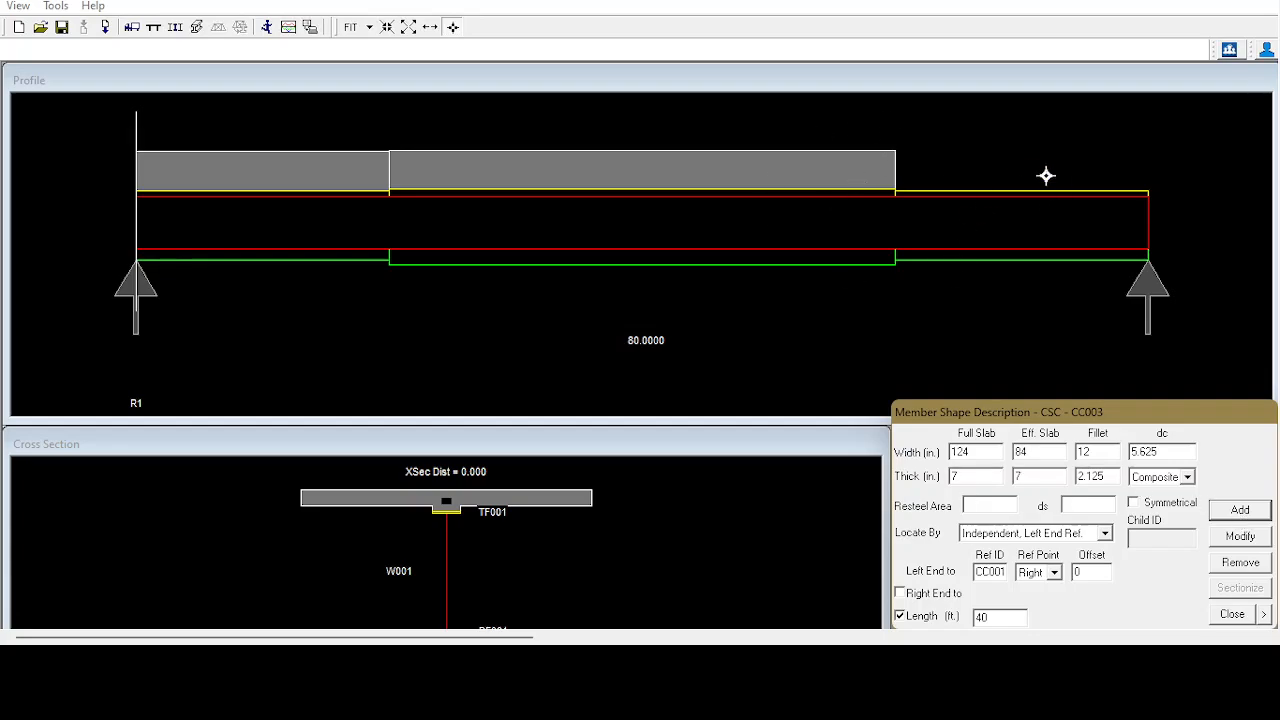
Reuse the first segment's slab properties to add a 20 ft third segment whose left end references the right point of CC002.
{"action": "left_click", "coordinate": [320, 172]}
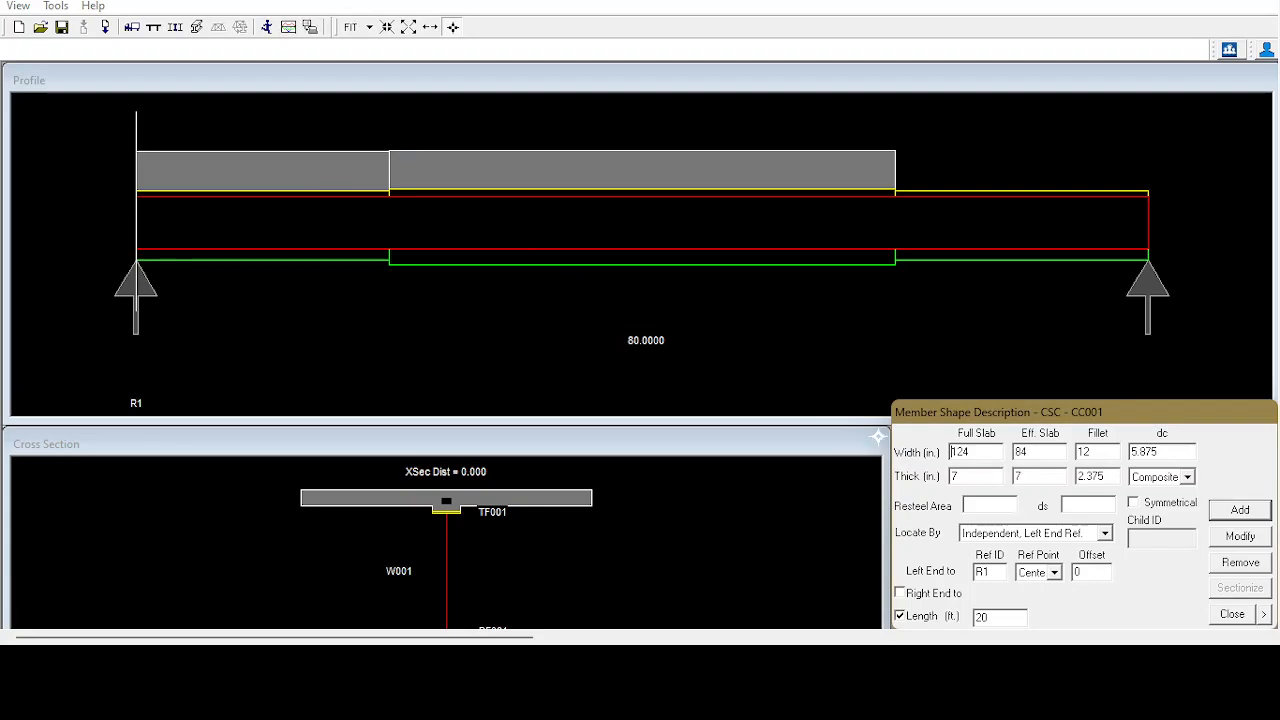
{"action": "left_click", "coordinate": [1104, 533]}
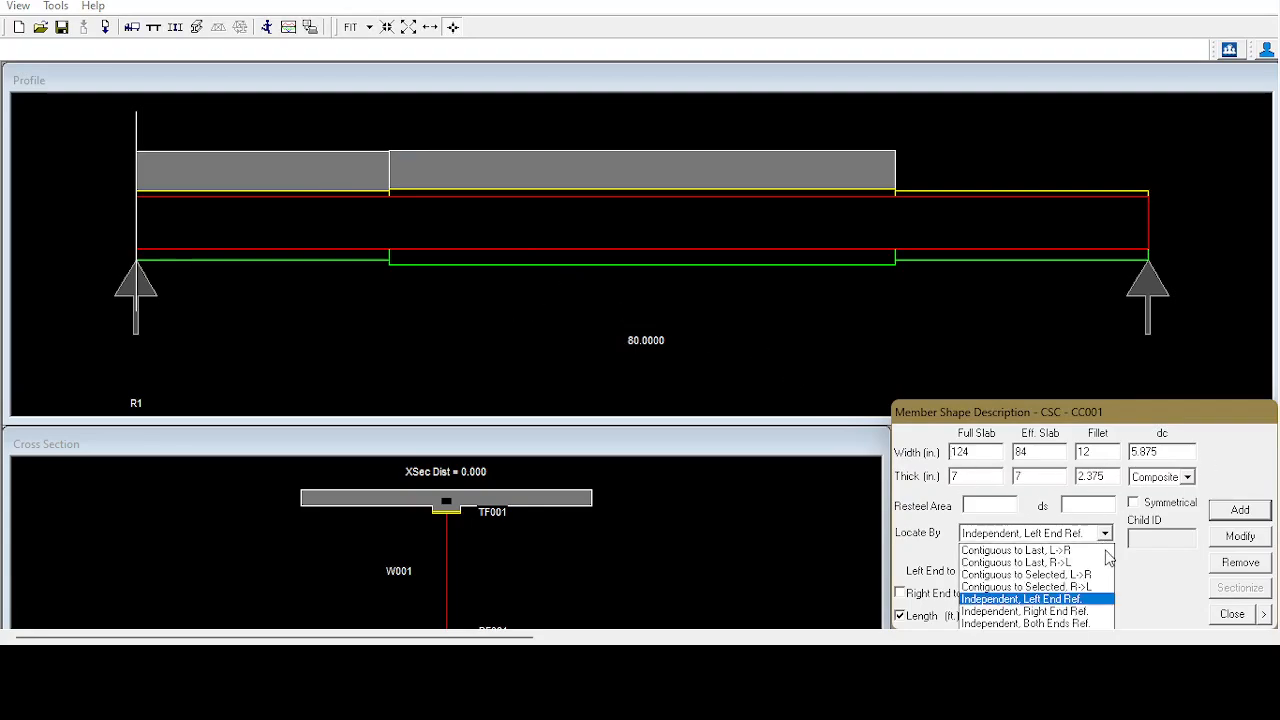
{"action": "left_click", "coordinate": [1075, 599]}
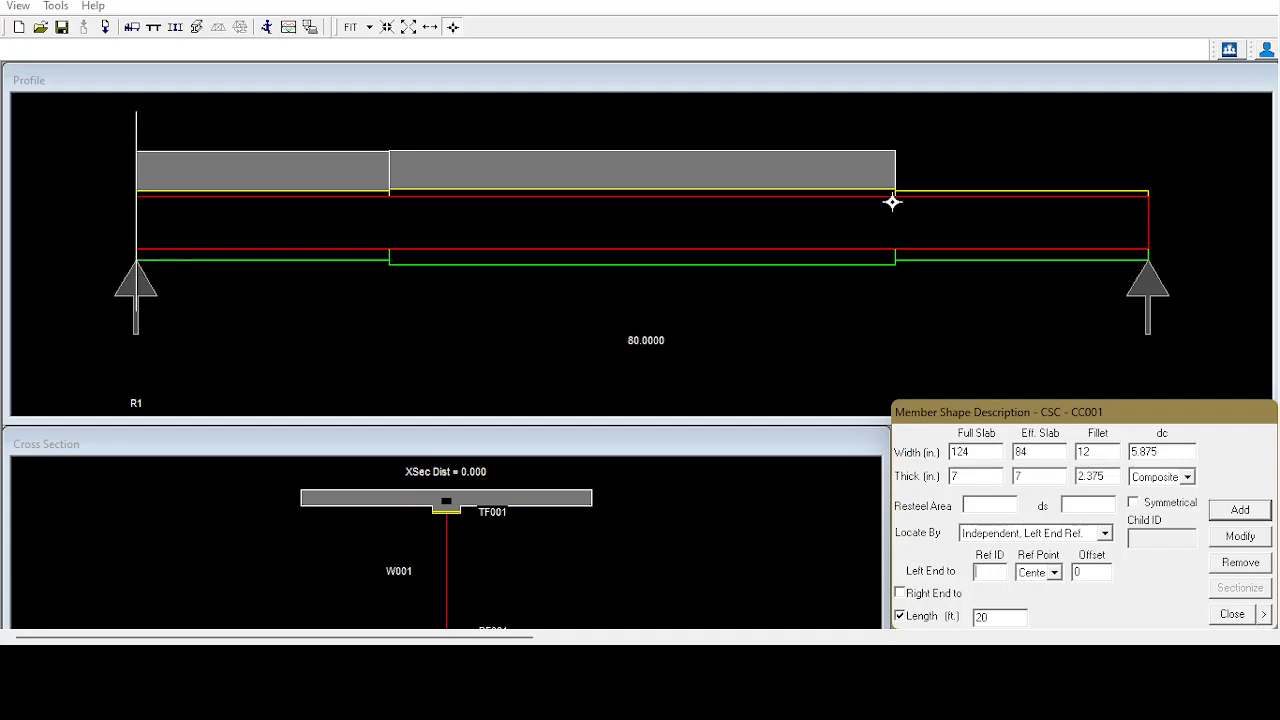
{"action": "left_click", "coordinate": [782, 162]}
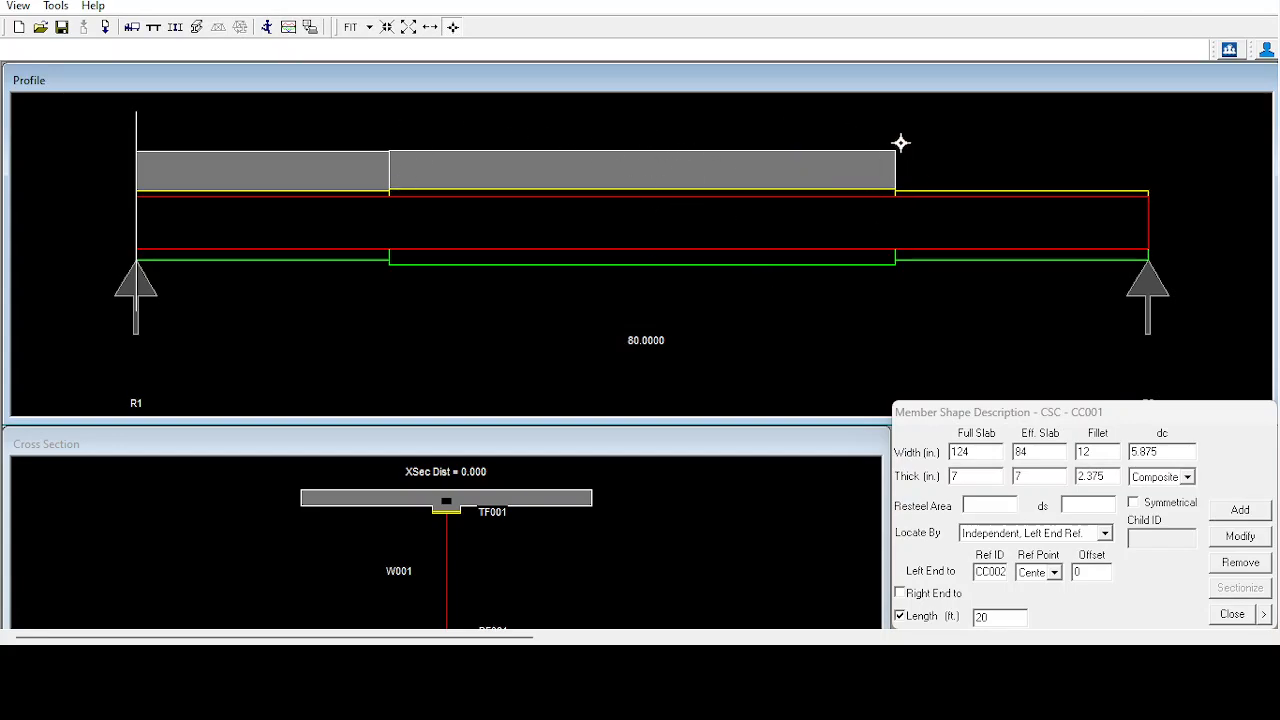
{"action": "left_click", "coordinate": [1054, 572]}
{"action": "left_click", "coordinate": [1049, 616]}
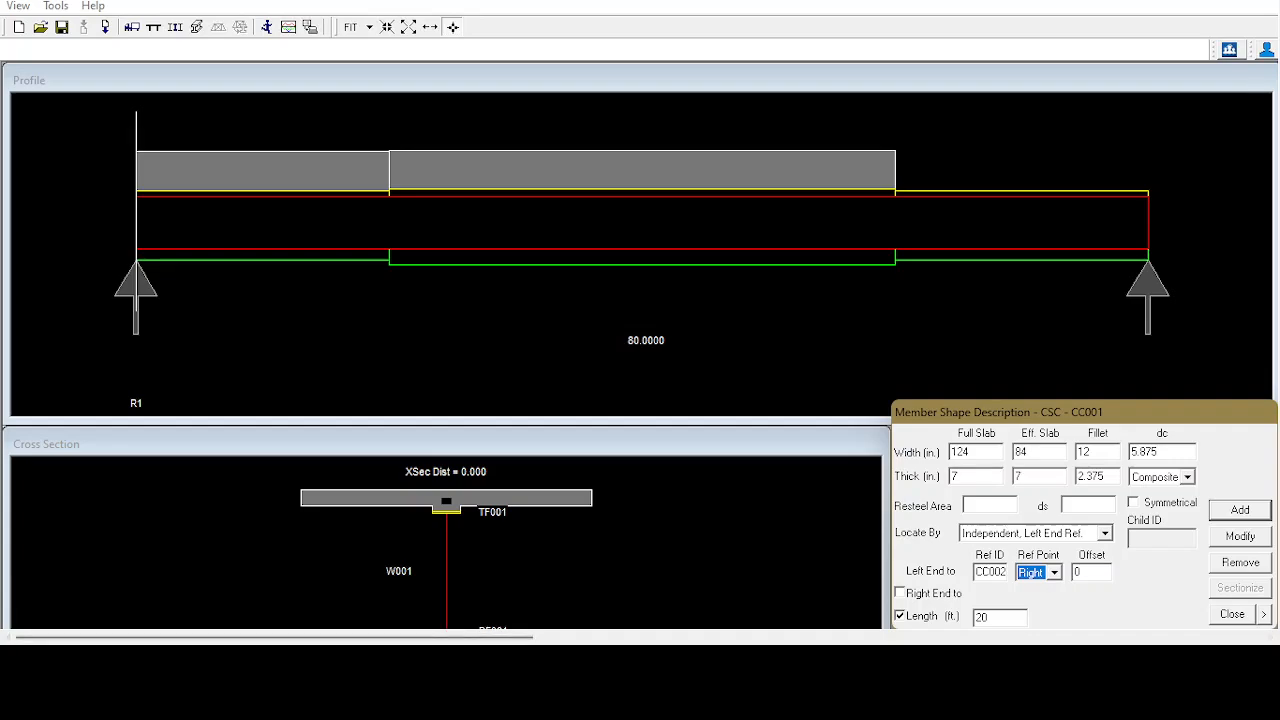
{"action": "left_click", "coordinate": [1002, 617]}
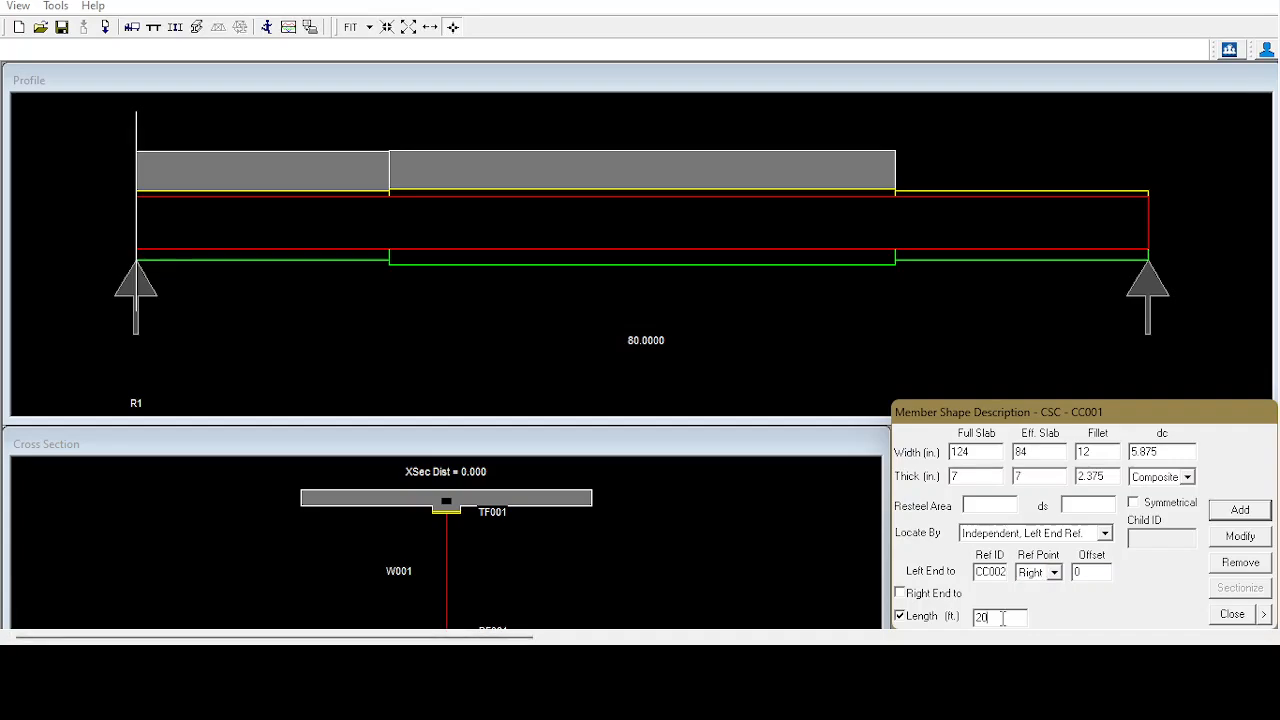
{"action": "left_click", "coordinate": [1245, 511]}
{"action": "left_click", "coordinate": [1150, 562]}
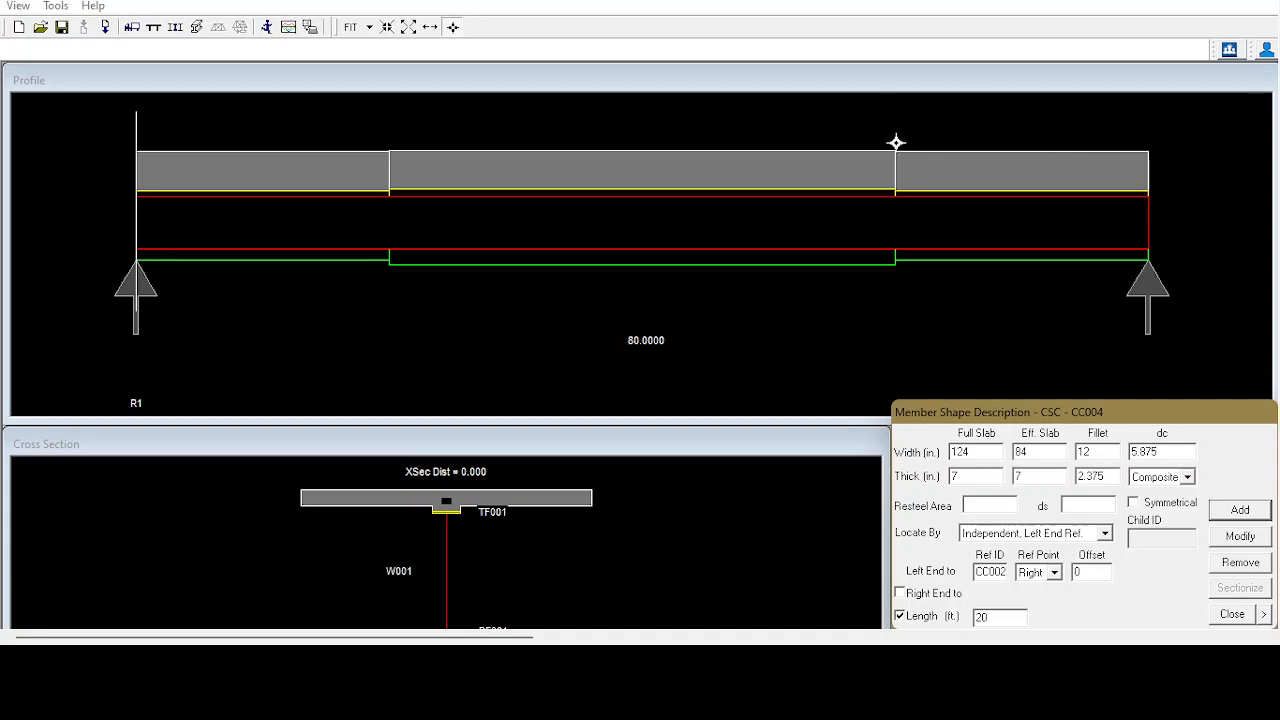
Relocate the third slab segment CC003 by independent both-ends reference, tying its right end to the center of support R2.
{"action": "left_click", "coordinate": [1009, 175]}
{"action": "left_click", "coordinate": [1106, 537]}
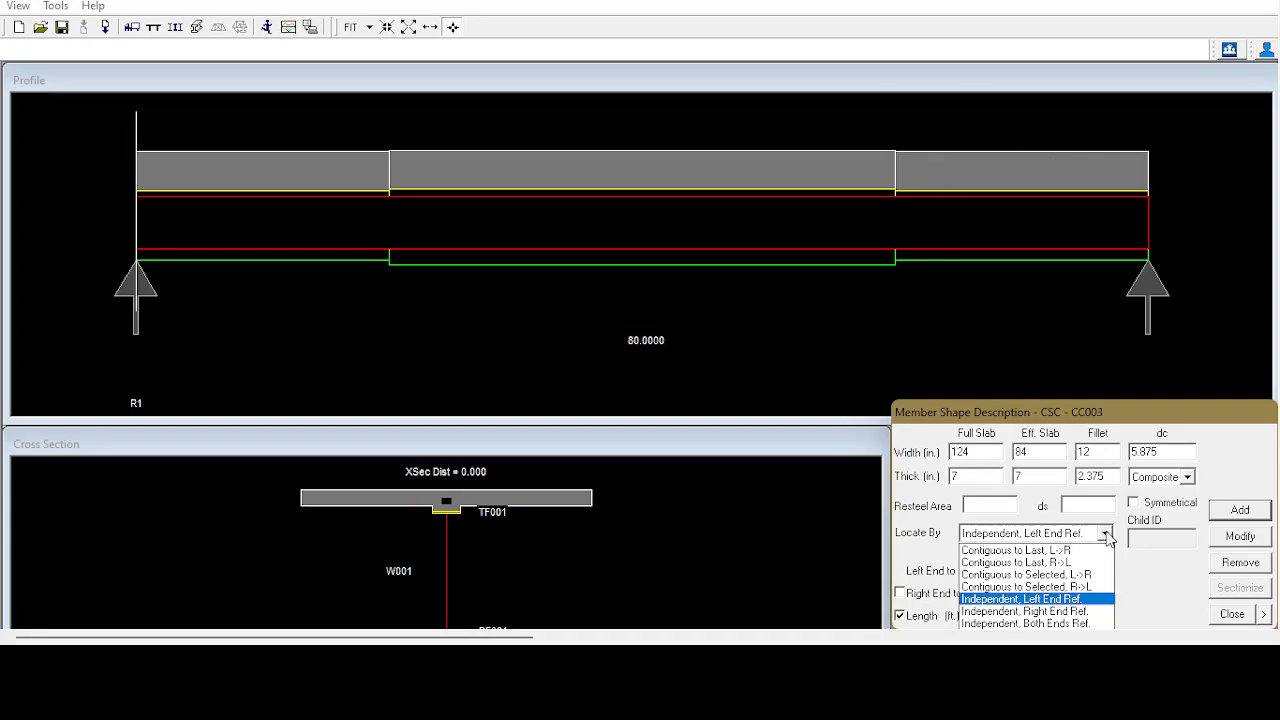
{"action": "left_click", "coordinate": [1068, 622]}
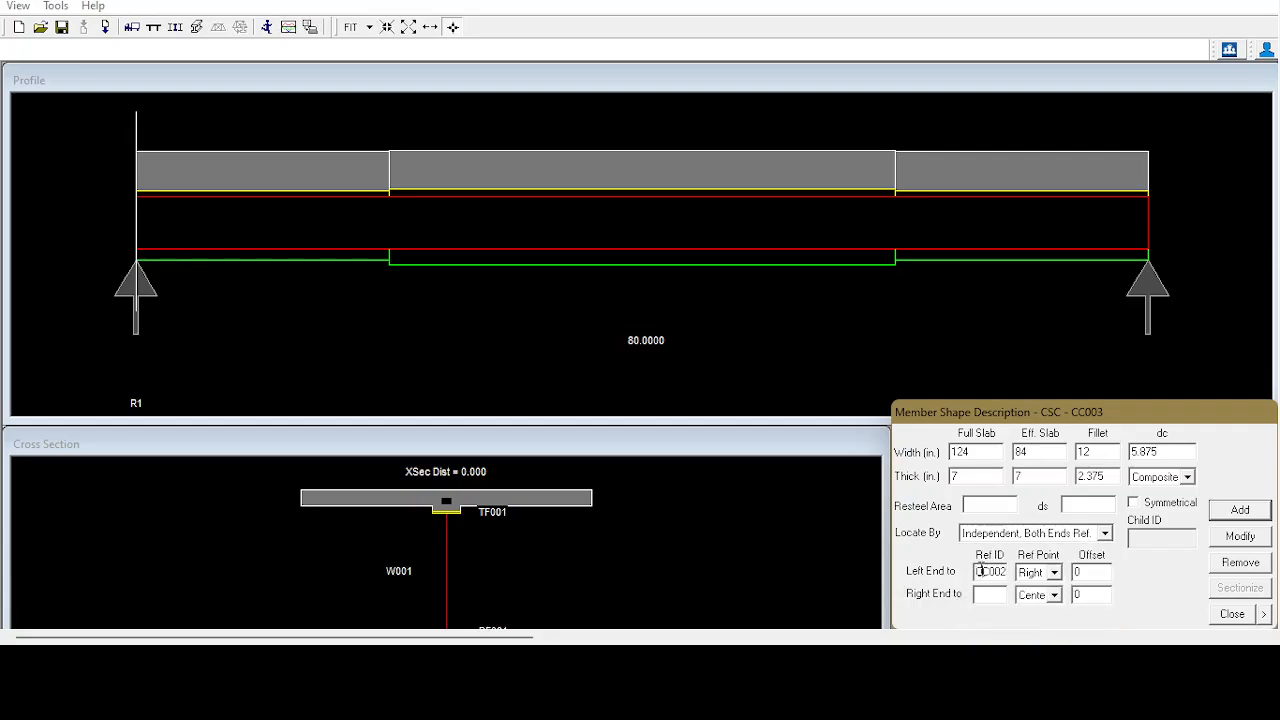
{"action": "left_click", "coordinate": [840, 177]}
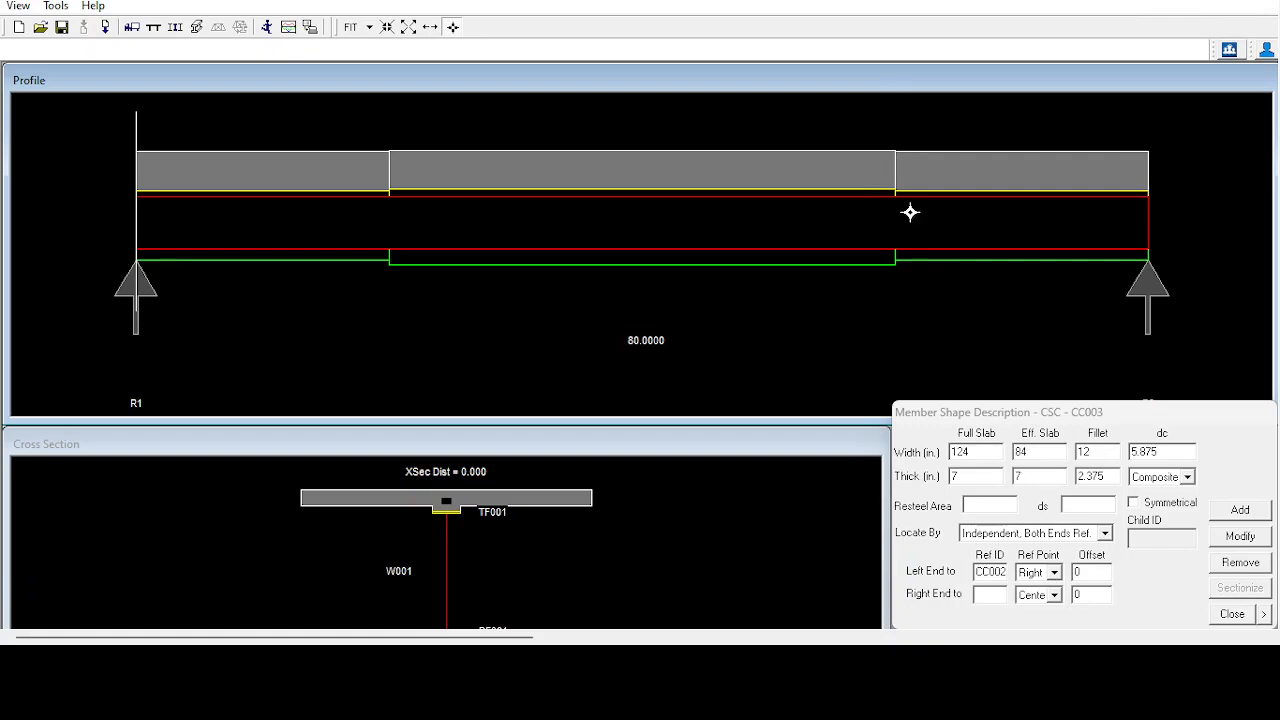
{"action": "left_click", "coordinate": [991, 596]}
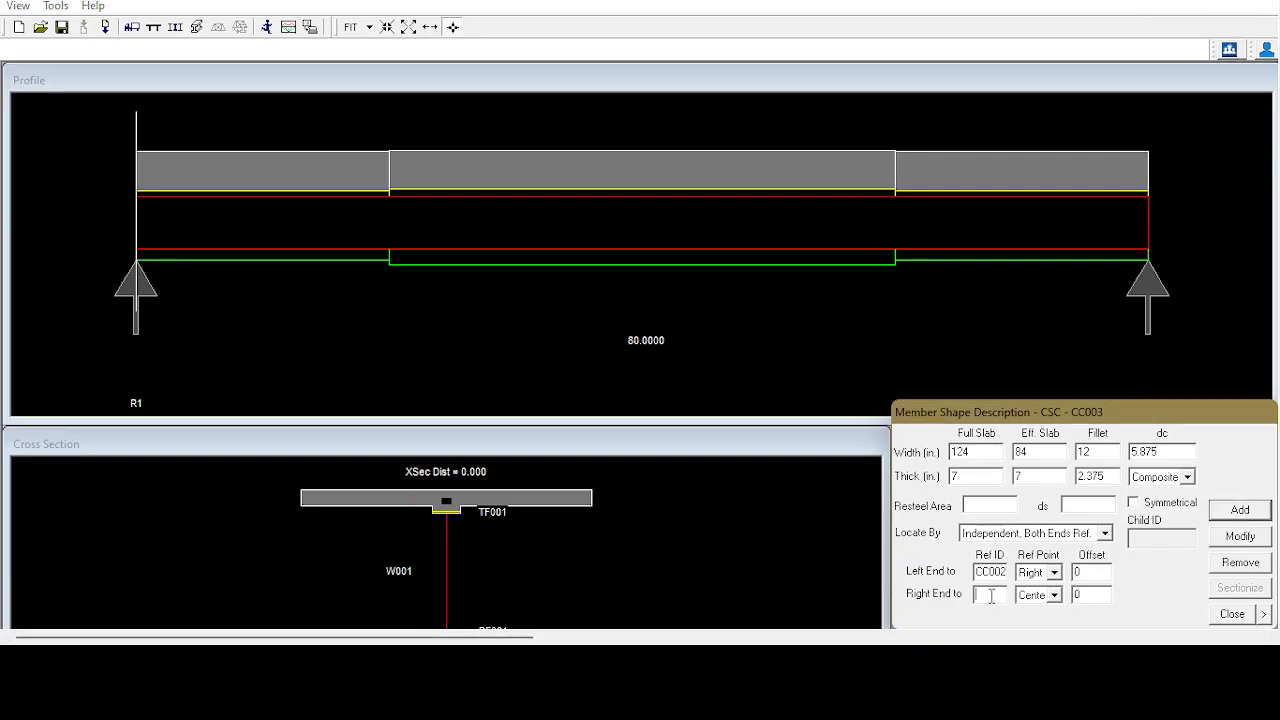
{"action": "left_click", "coordinate": [1146, 286]}
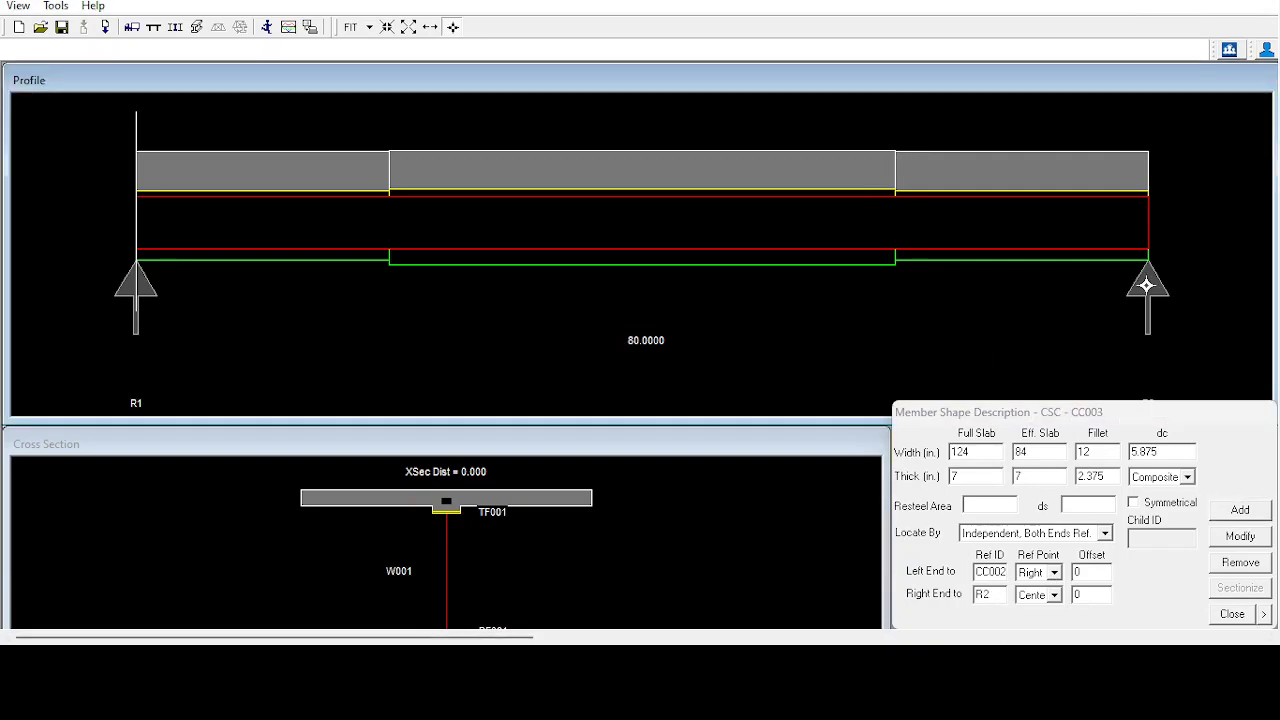
{"action": "left_click", "coordinate": [1244, 538]}
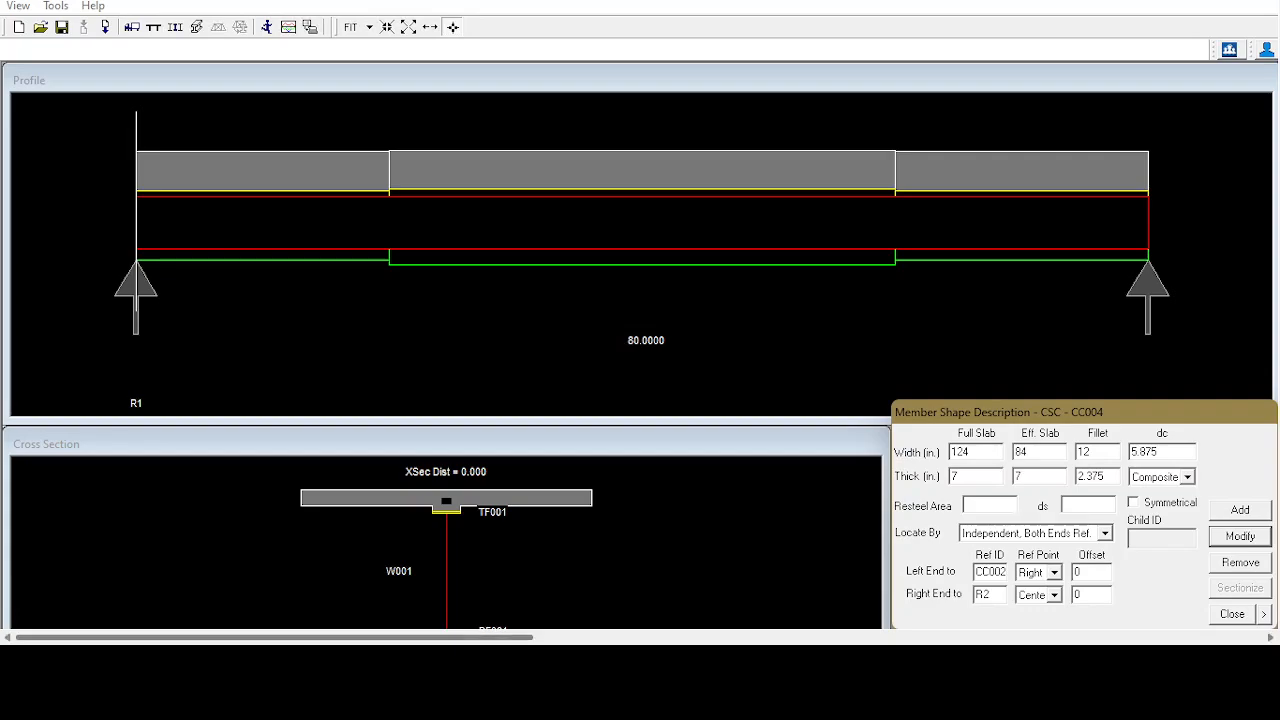
Close the concrete slab and composite component definition, and open the deadload description.
{"action": "left_click", "coordinate": [1232, 614]}
{"action": "left_click", "coordinate": [1087, 565]}
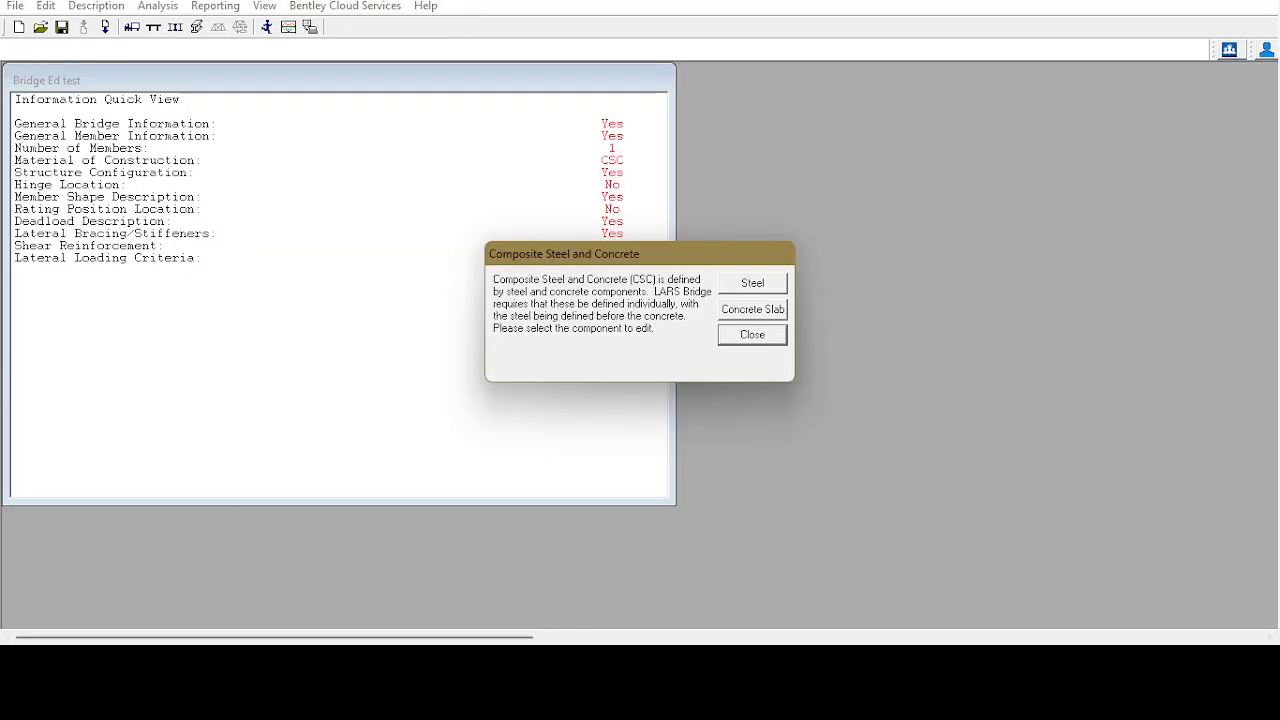
{"action": "left_click", "coordinate": [750, 336]}
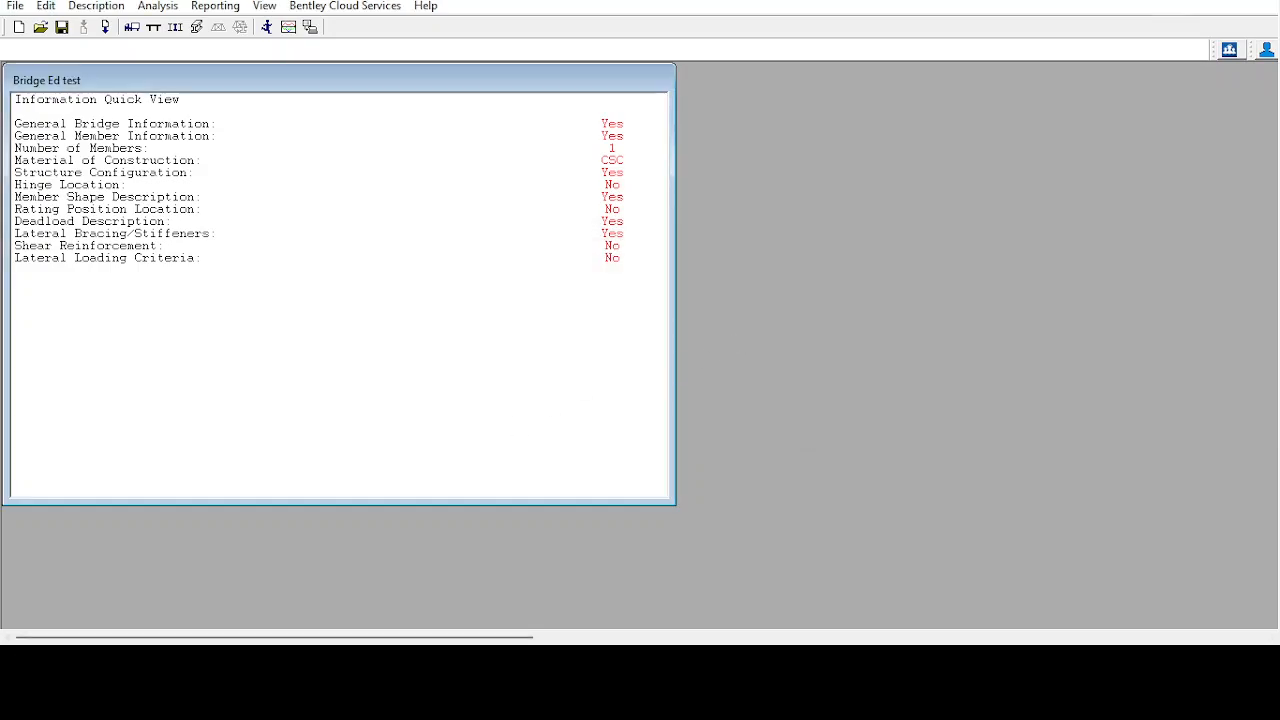
{"action": "left_click", "coordinate": [96, 6]}
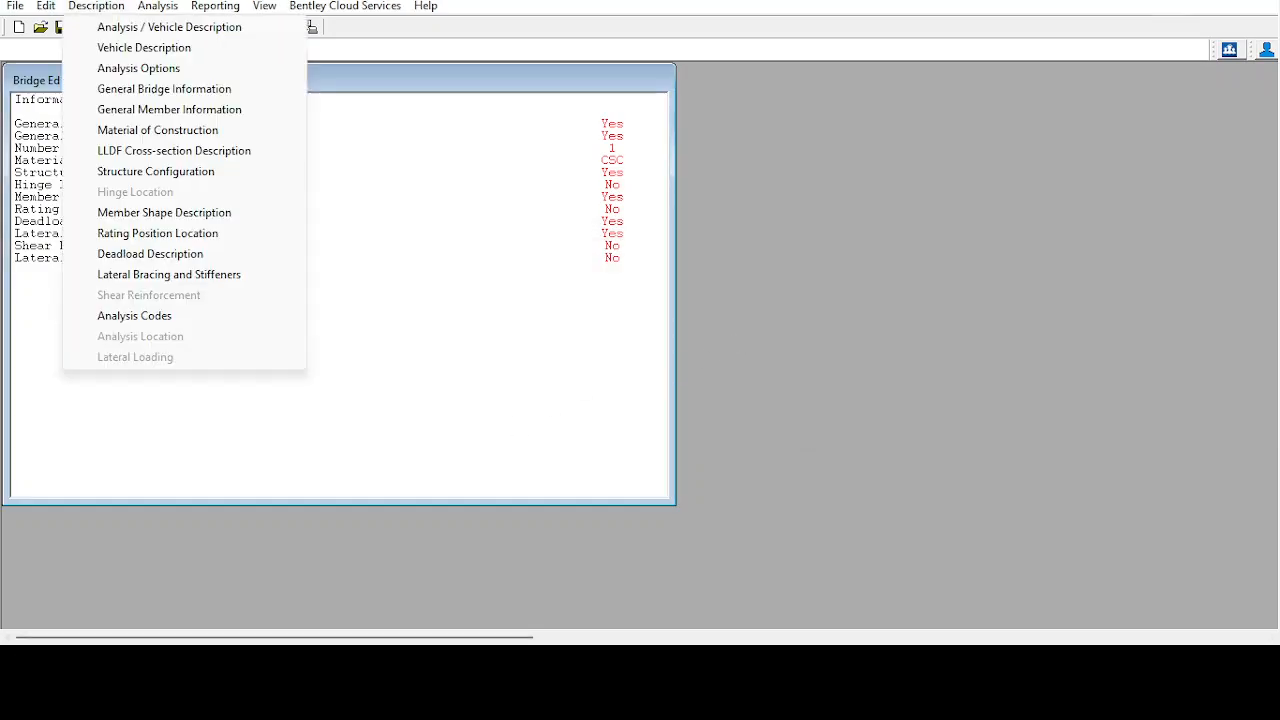
{"action": "left_click", "coordinate": [236, 261]}
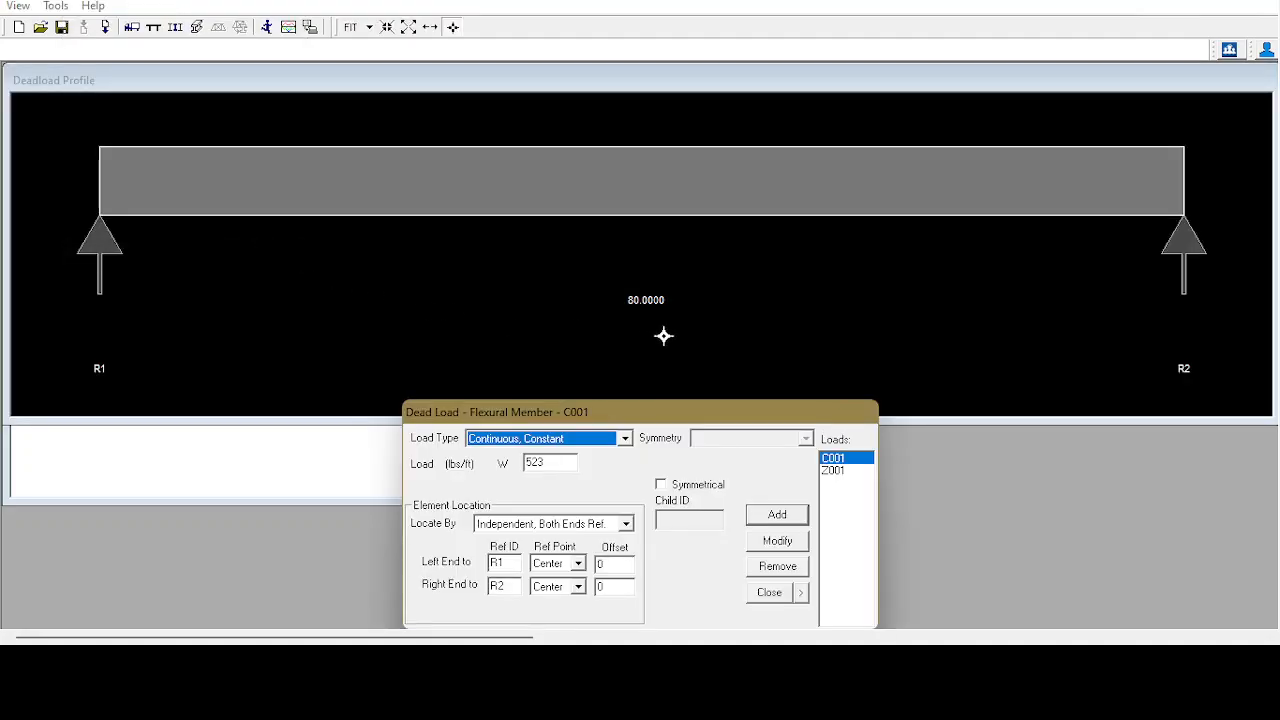
Enlarge the deadload profile view and remove the existing loads C001 and Z001.
{"action": "left_click_drag", "start_coordinate": [326, 423], "coordinate": [297, 622]}
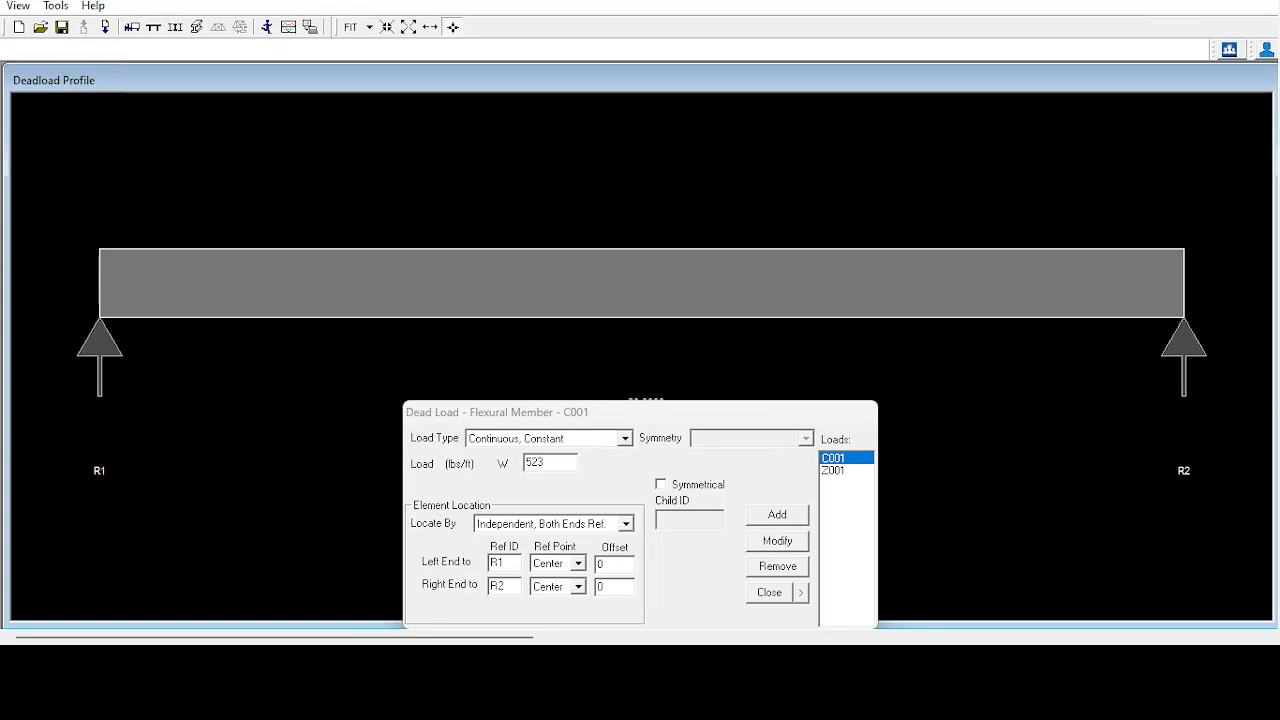
{"action": "left_click", "coordinate": [551, 291]}
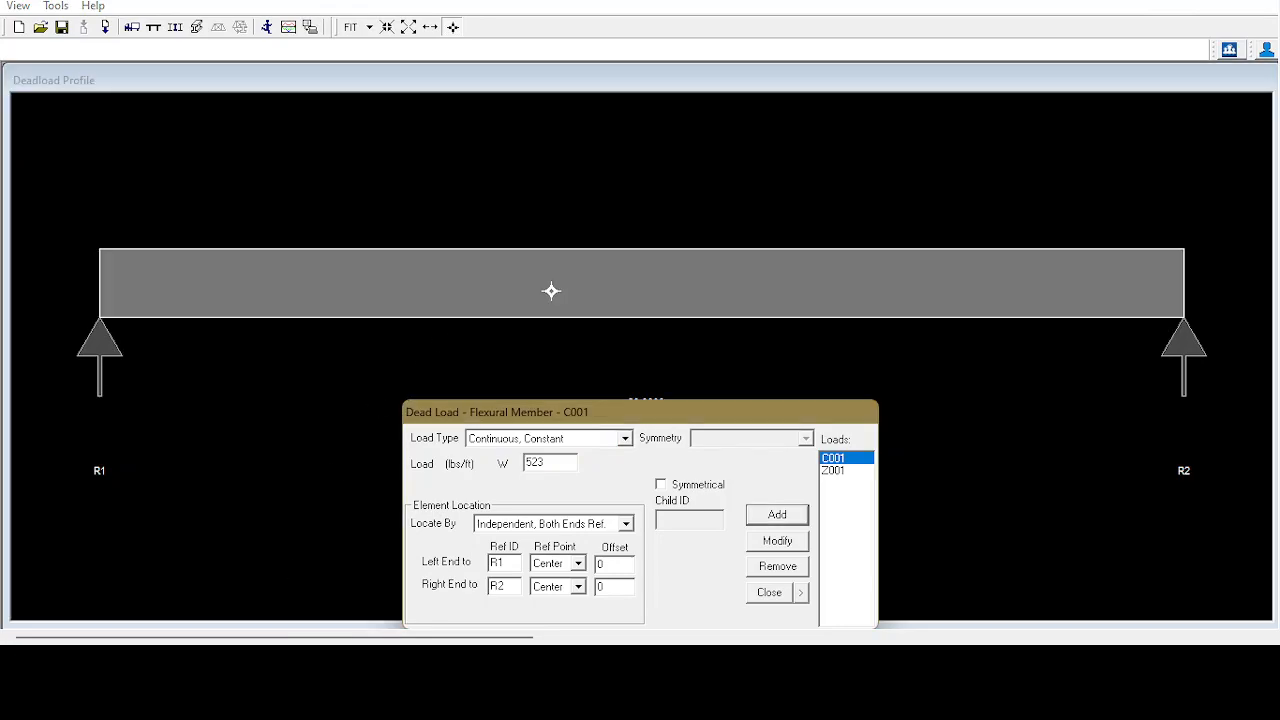
{"action": "left_click", "coordinate": [781, 577]}
{"action": "left_click", "coordinate": [616, 568]}
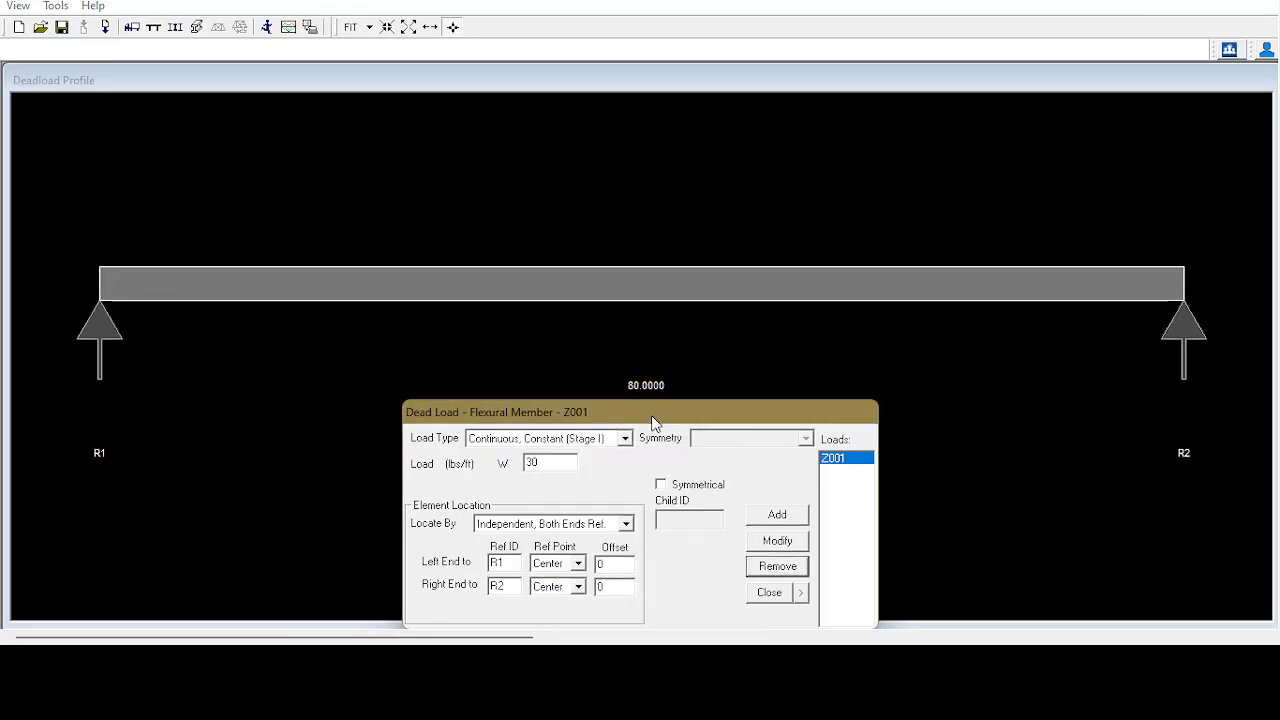
{"action": "left_click", "coordinate": [745, 283]}
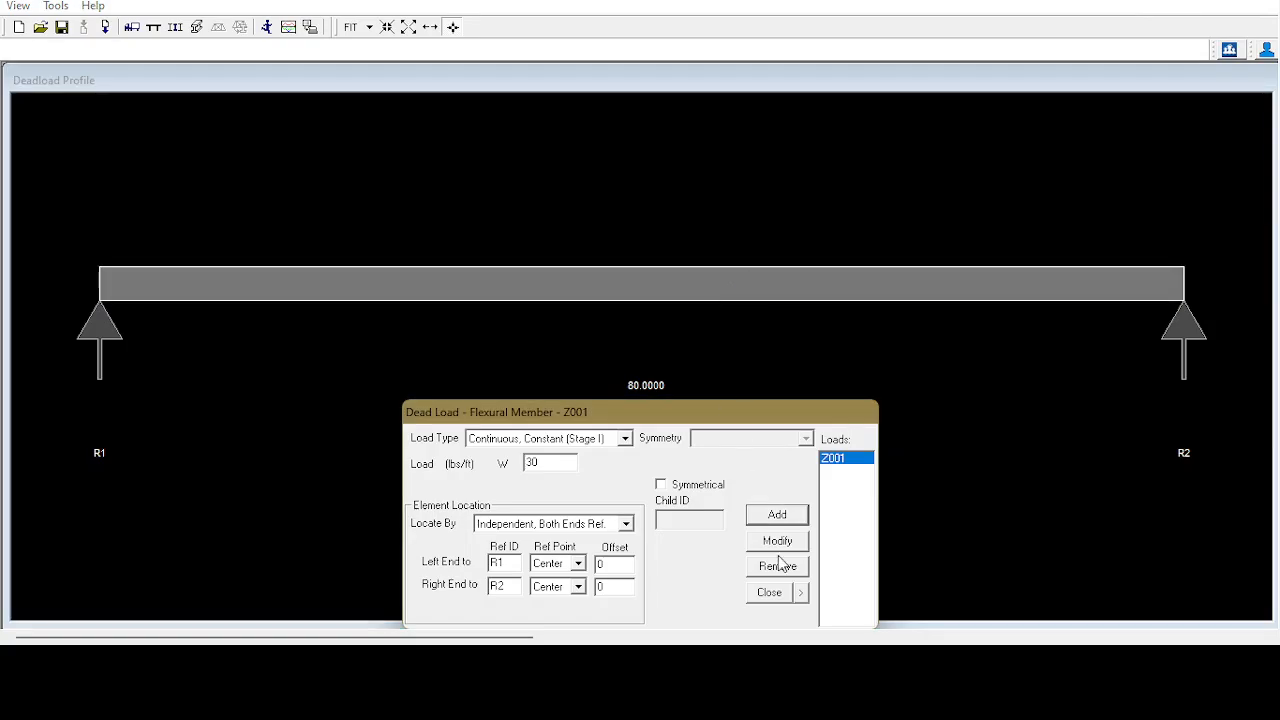
{"action": "left_click", "coordinate": [781, 564]}
{"action": "left_click", "coordinate": [626, 572]}
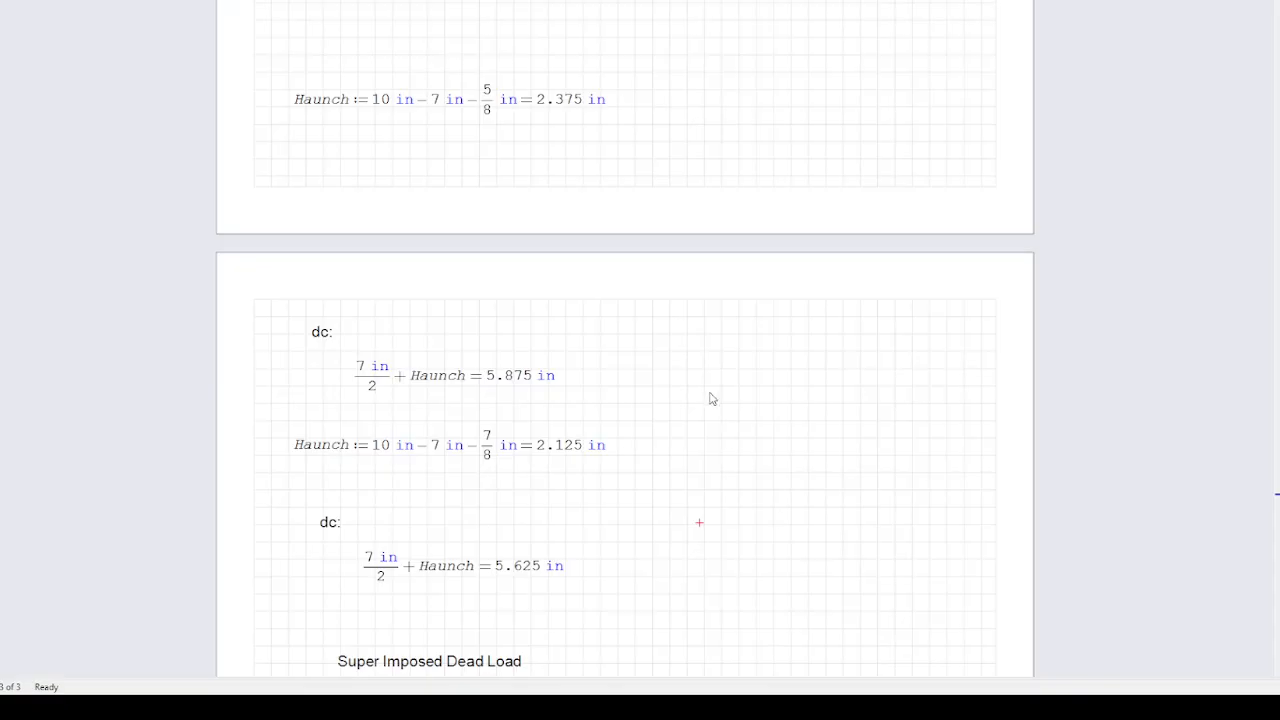
Switch to the worksheet and examine the bridge cross-section, girder elevation and interior girder data for the dead loads.
{"action": "scroll", "coordinate": [711, 390], "scroll_direction": "up", "scroll_amount": 5}
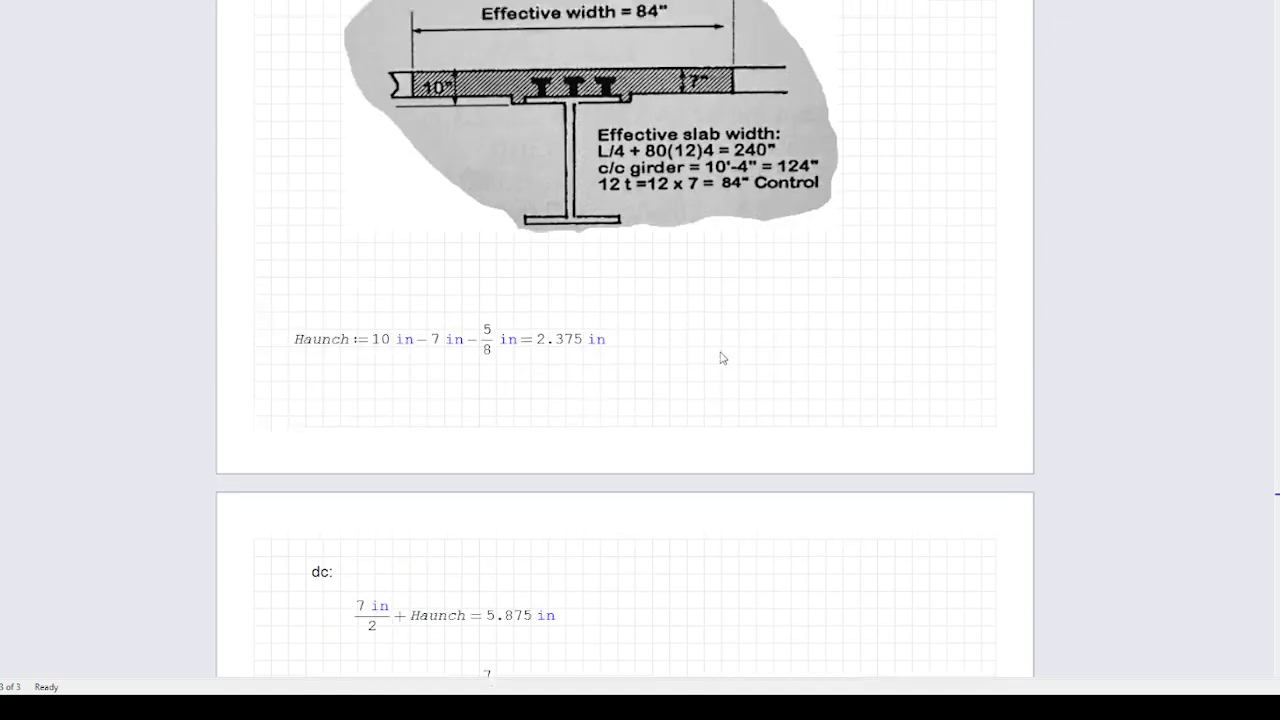
{"action": "scroll", "coordinate": [720, 358], "scroll_direction": "up", "scroll_amount": 15}
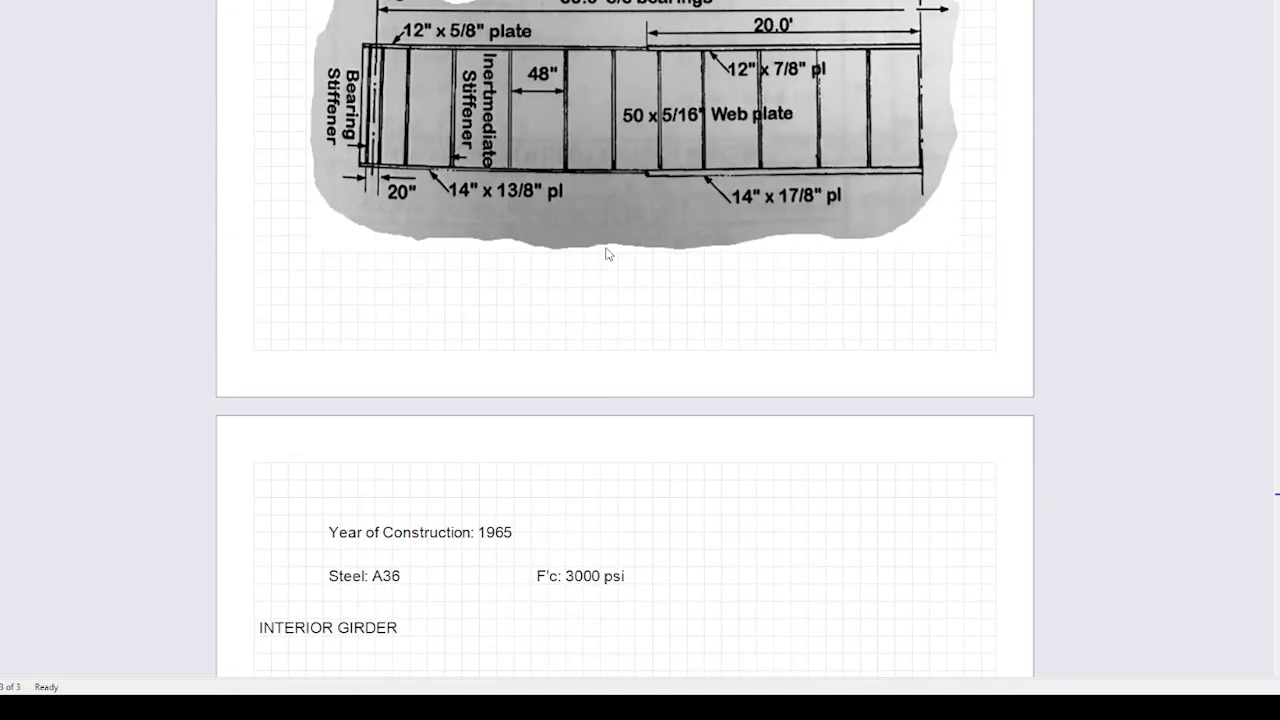
{"action": "scroll", "coordinate": [607, 254], "scroll_direction": "up", "scroll_amount": 6}
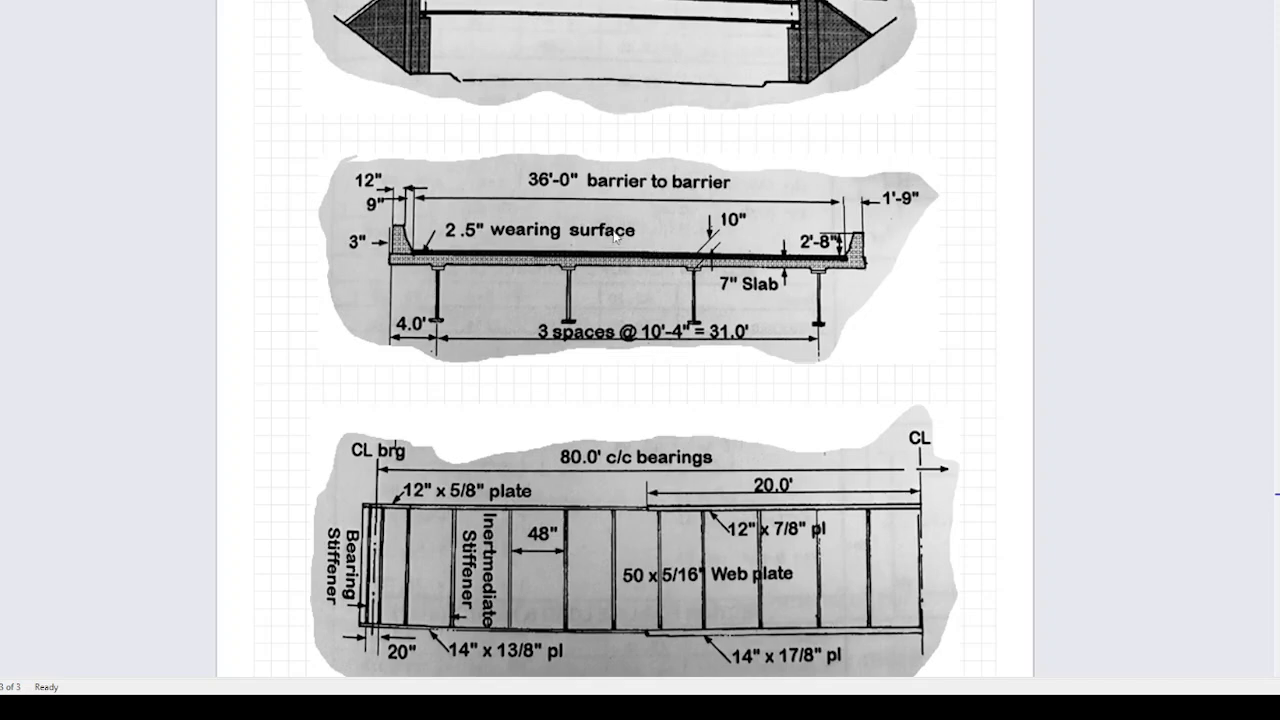
{"action": "scroll", "coordinate": [649, 297], "scroll_direction": "down", "scroll_amount": 3}
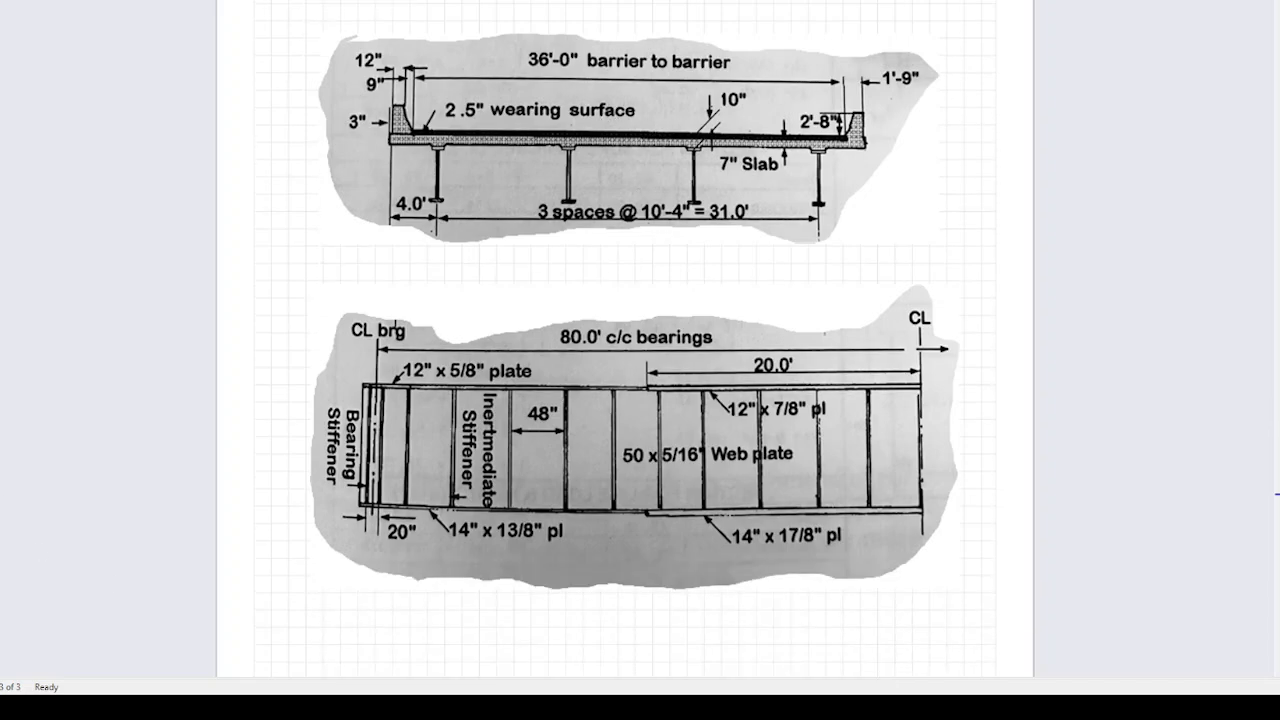
{"action": "scroll", "coordinate": [626, 340], "scroll_direction": "down", "scroll_amount": 15}
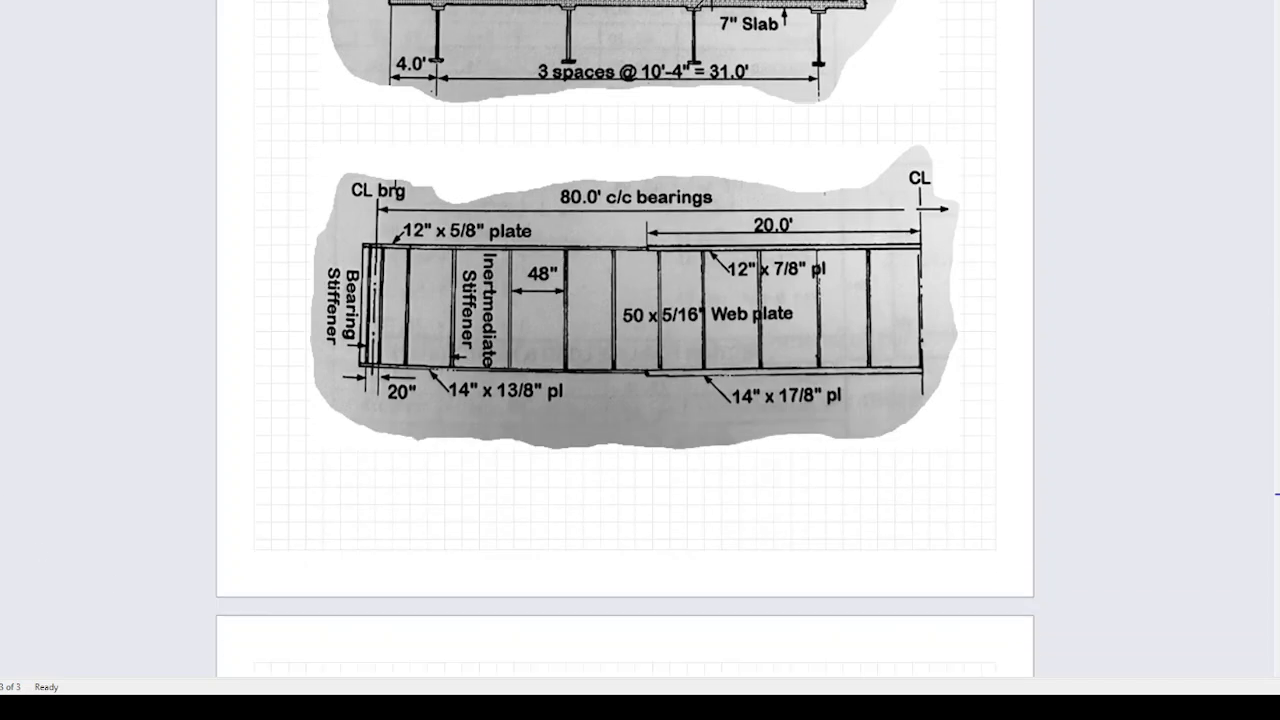
{"action": "scroll", "coordinate": [625, 400], "scroll_direction": "down", "scroll_amount": 3}
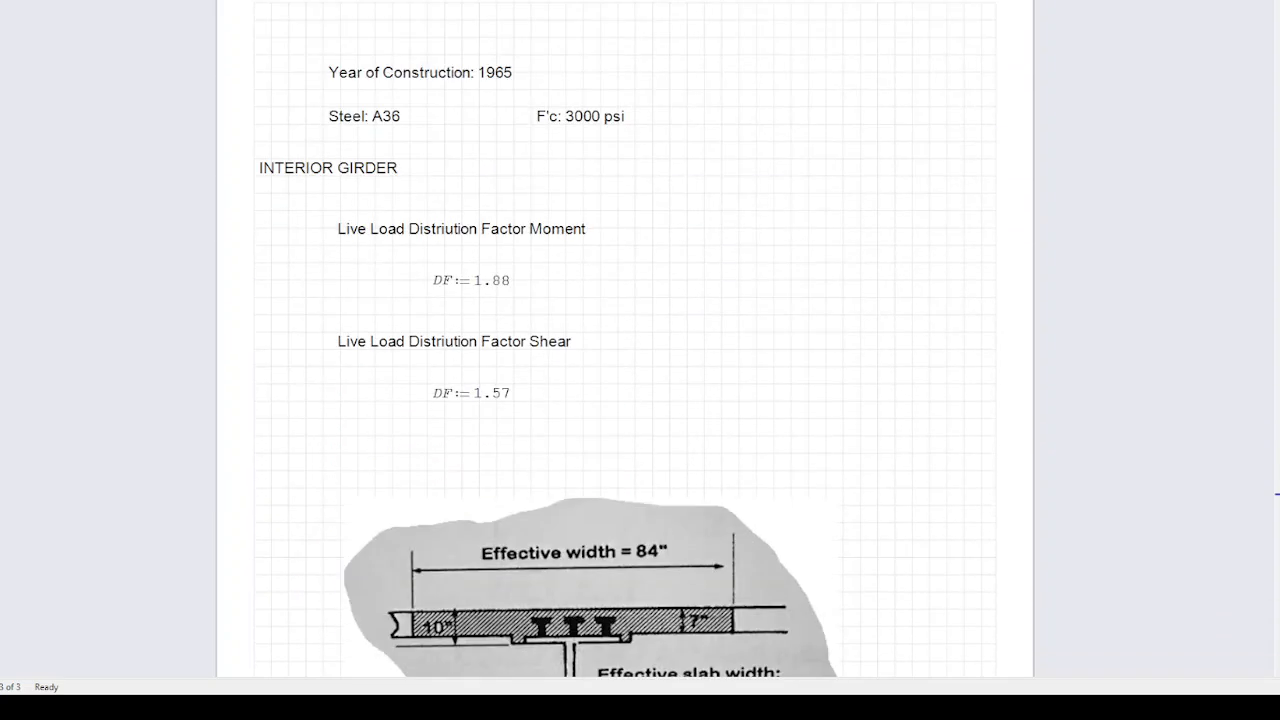